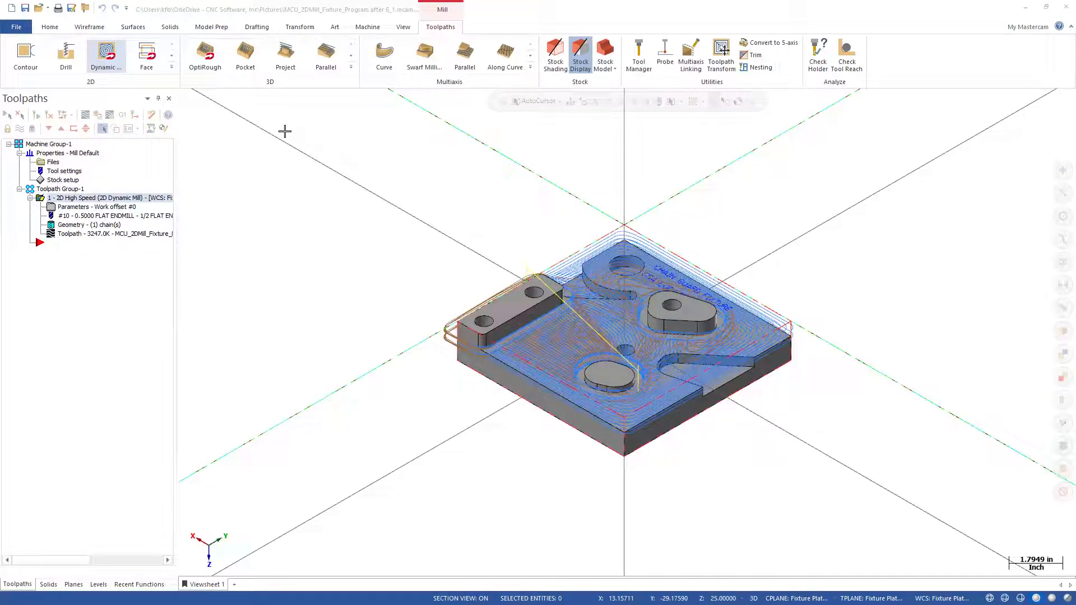
# Step: Create a second Dynamic Mill operation and chain the bottom edge of the large hole beside the engraved text as its machining region
pyautogui.click(100, 56)
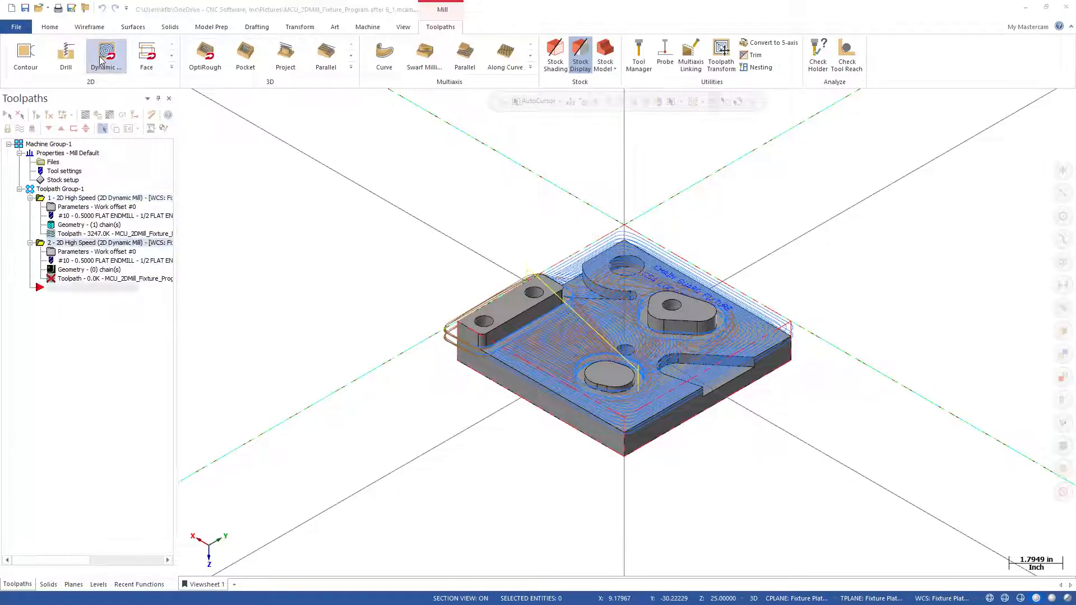
pyautogui.scroll(6, 629, 271)
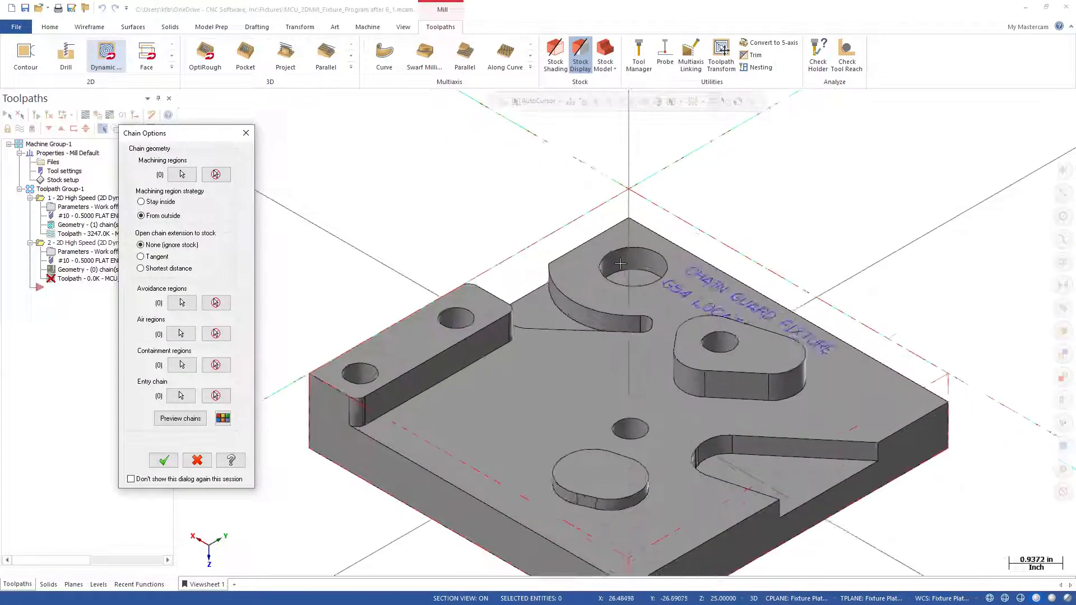
pyautogui.scroll(3, 629, 271)
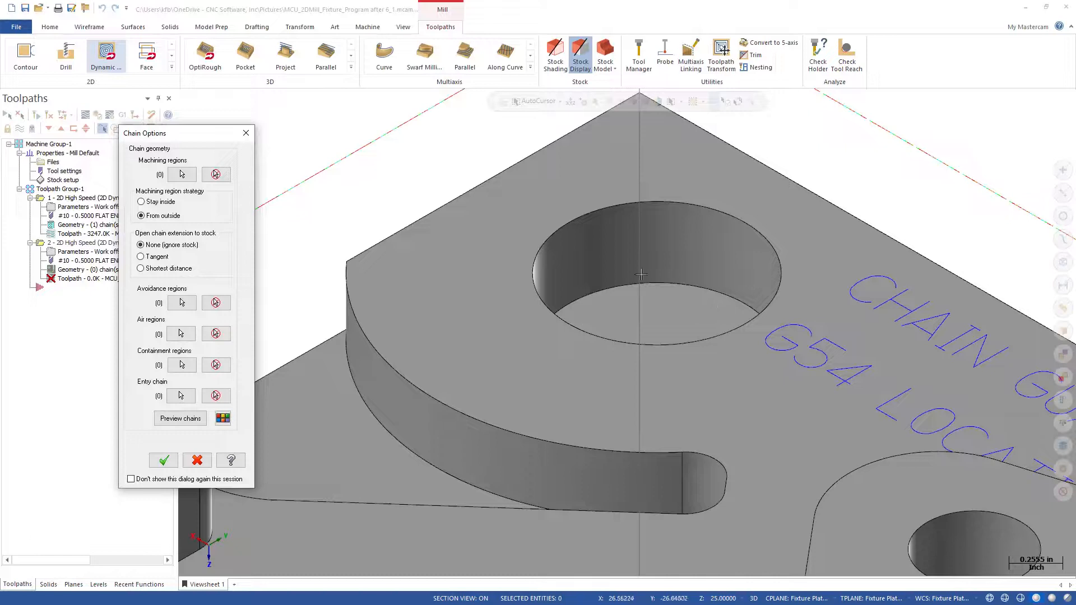
pyautogui.click(182, 175)
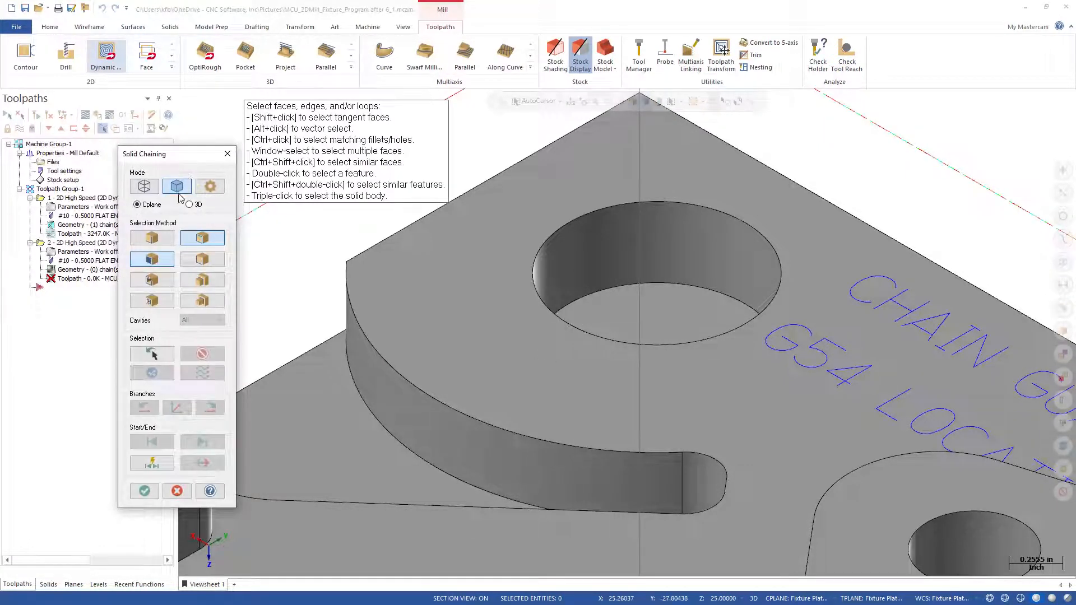
pyautogui.click(613, 290)
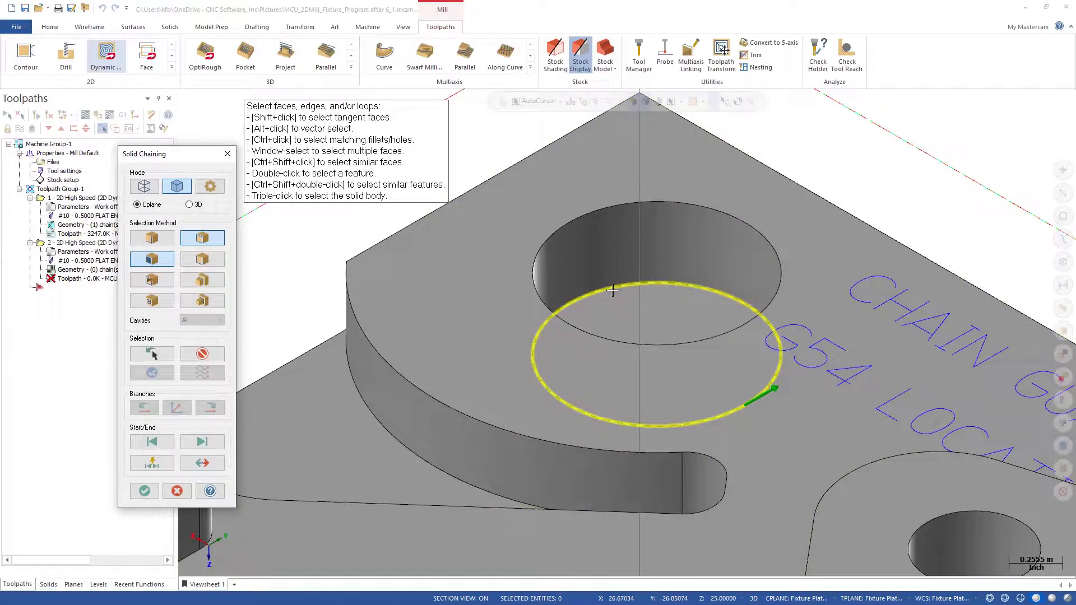
pyautogui.scroll(-6, 550, 266)
pyautogui.rightClick(532, 249)
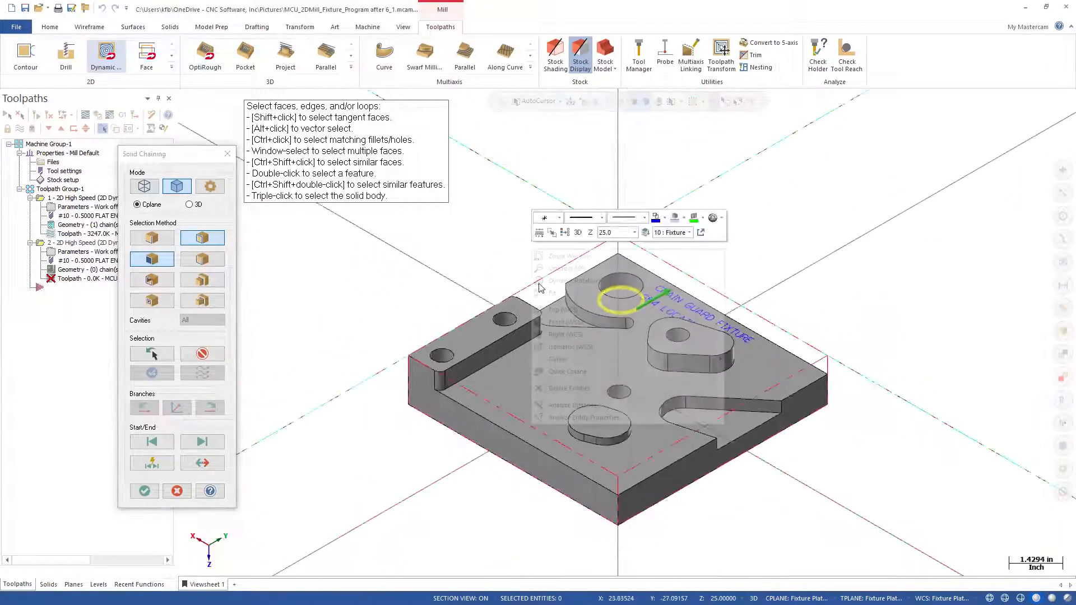
pyautogui.click(558, 354)
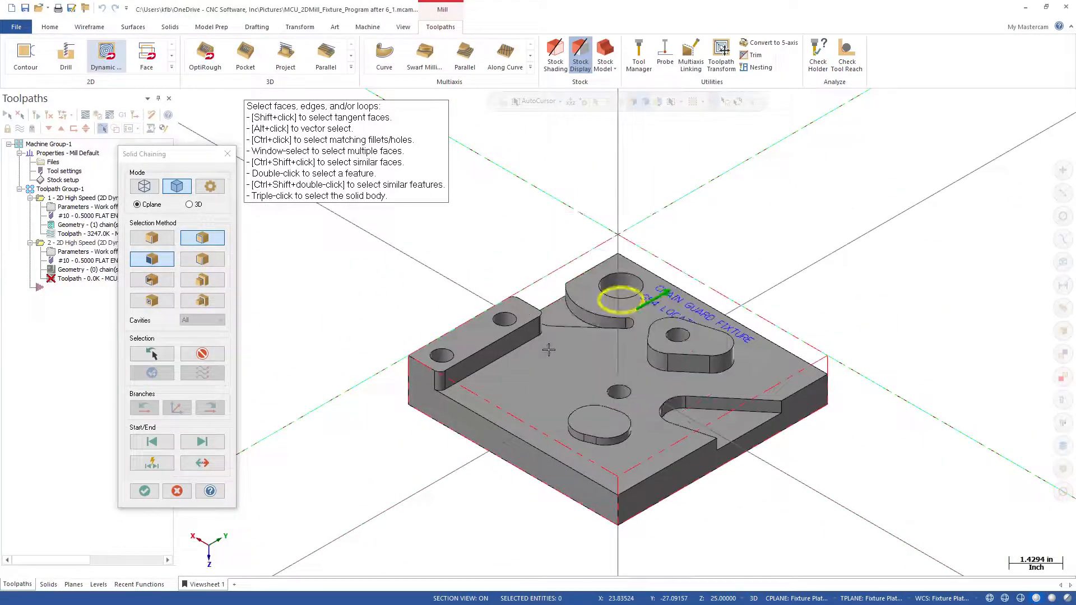
pyautogui.click(144, 491)
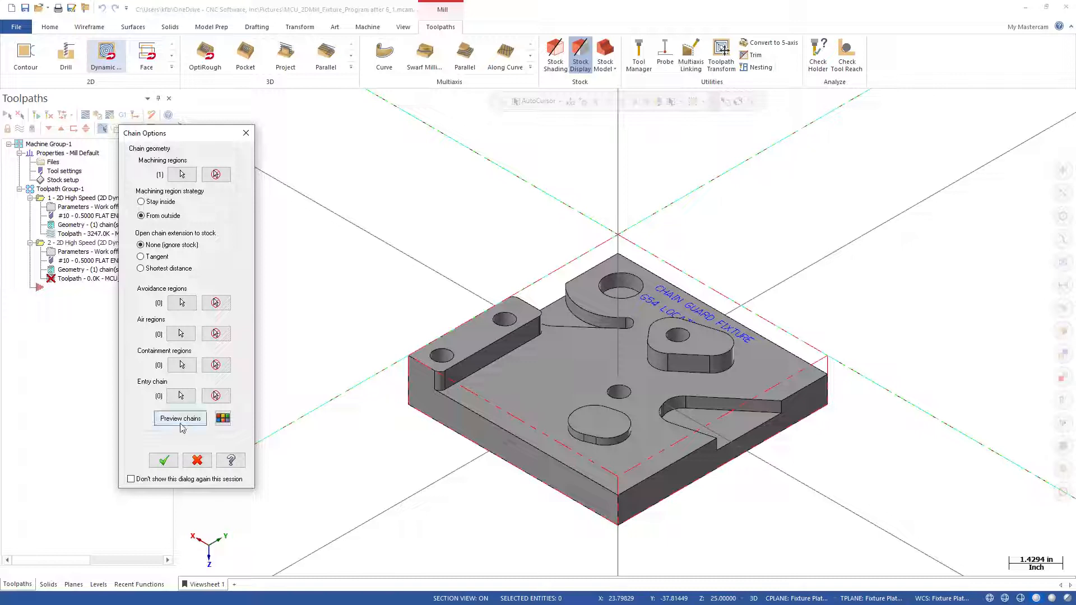
# Step: Preview the chained region, set the machining region strategy to Stay inside, preview it again and accept the chain options
pyautogui.click(183, 419)
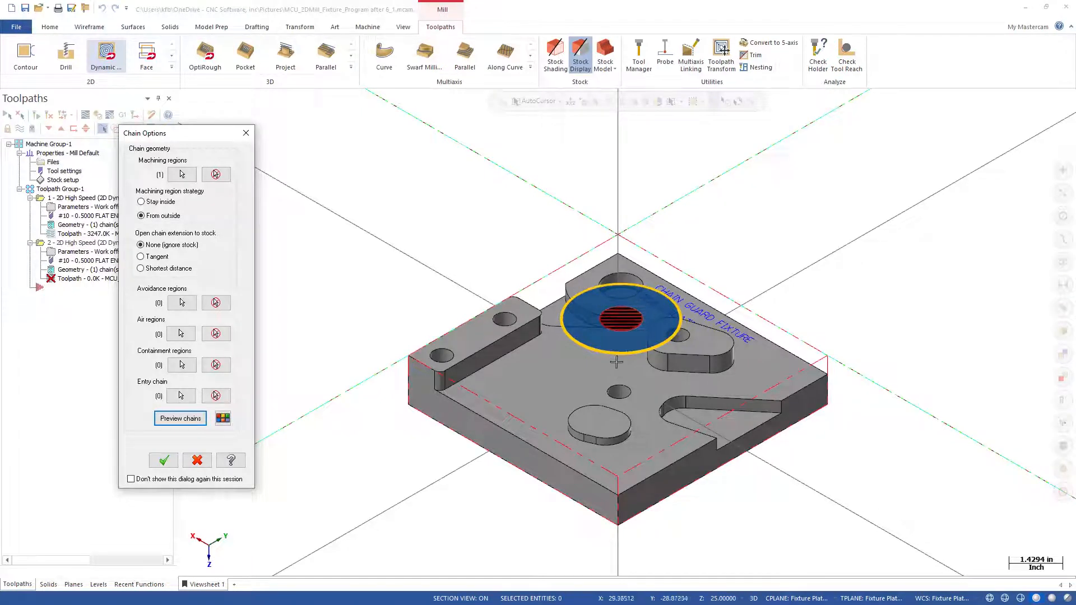
pyautogui.click(142, 203)
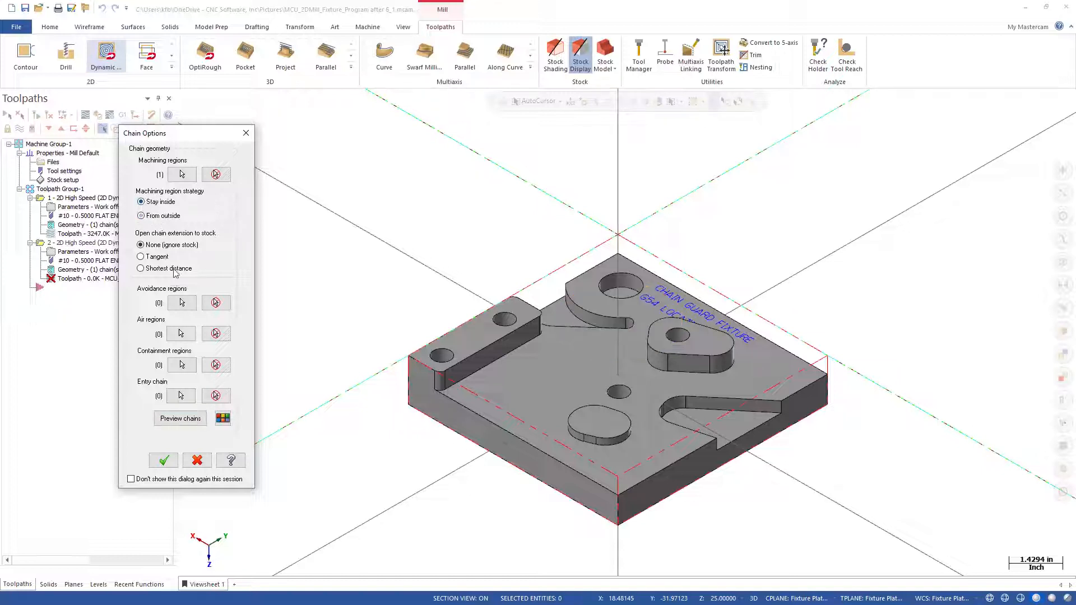
pyautogui.click(187, 421)
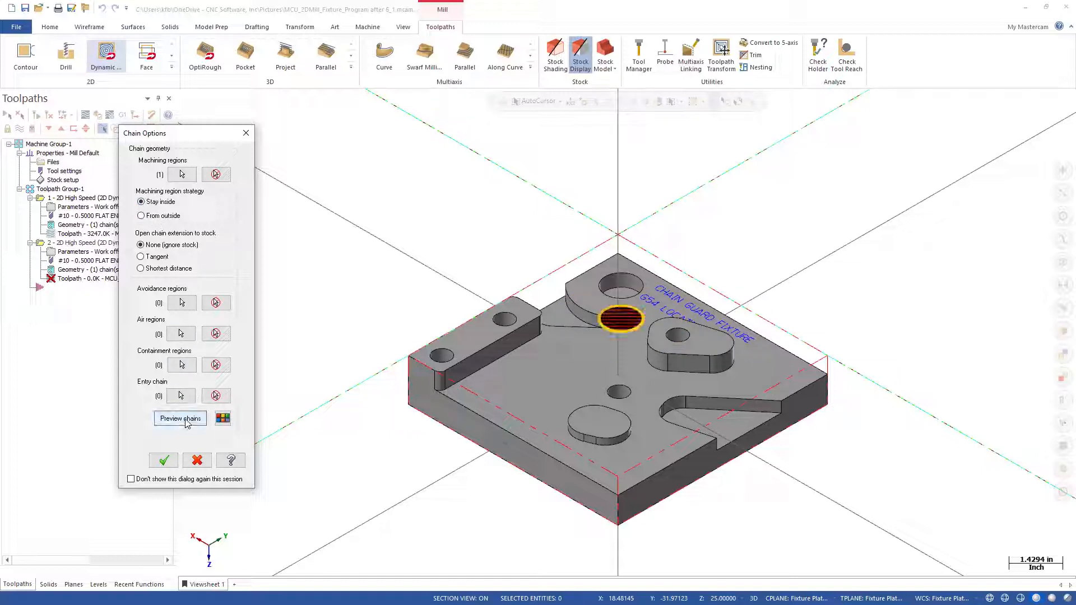
pyautogui.click(164, 461)
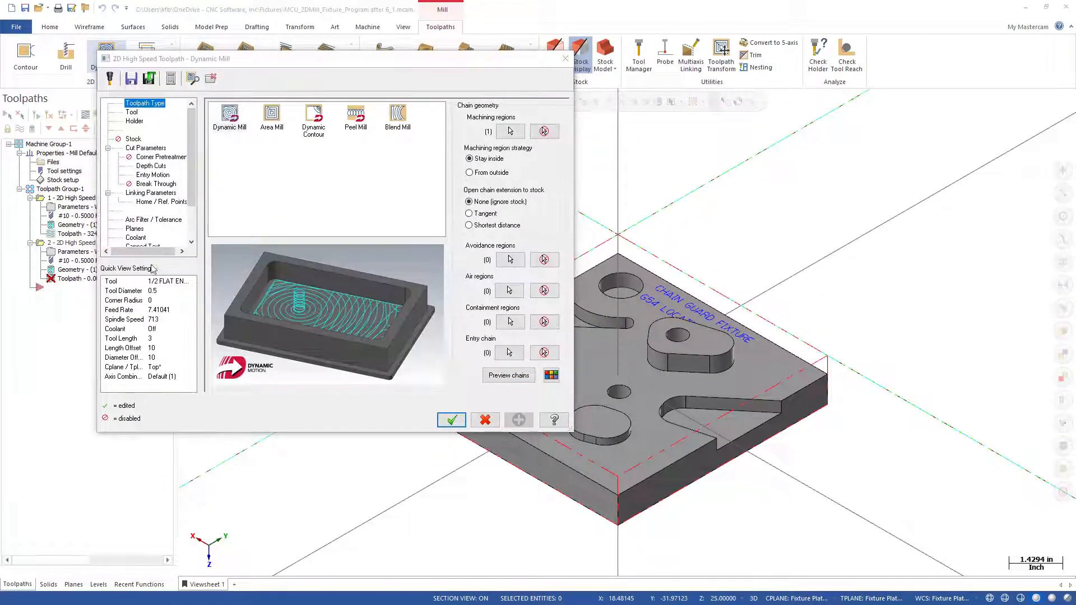
# Step: Choose tool 10, the 1/2 flat endmill, and enter the operation comment "G54 Pocket"
pyautogui.click(132, 114)
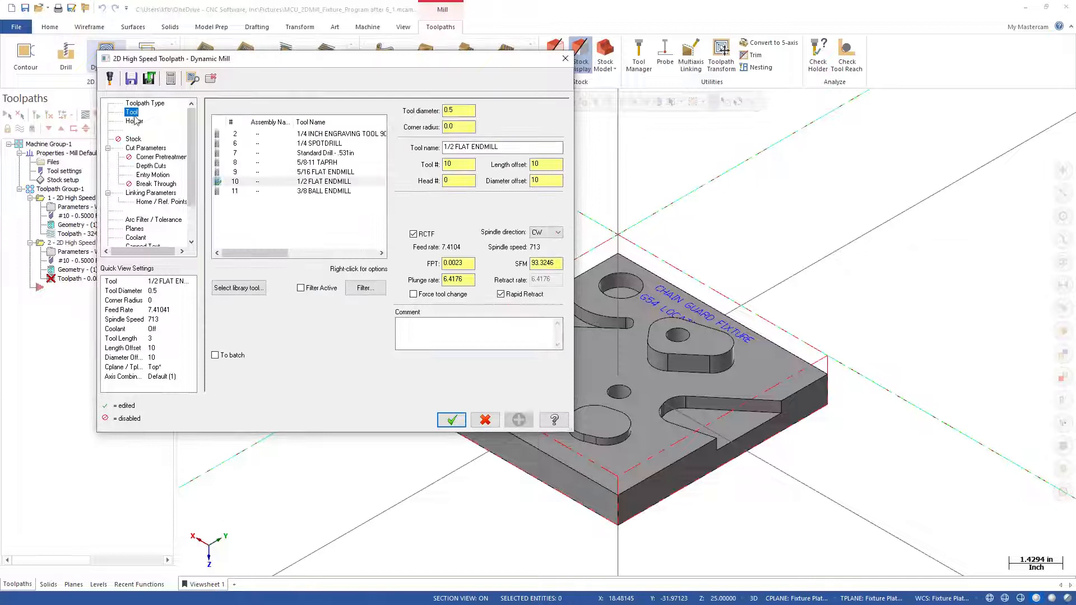
pyautogui.click(263, 184)
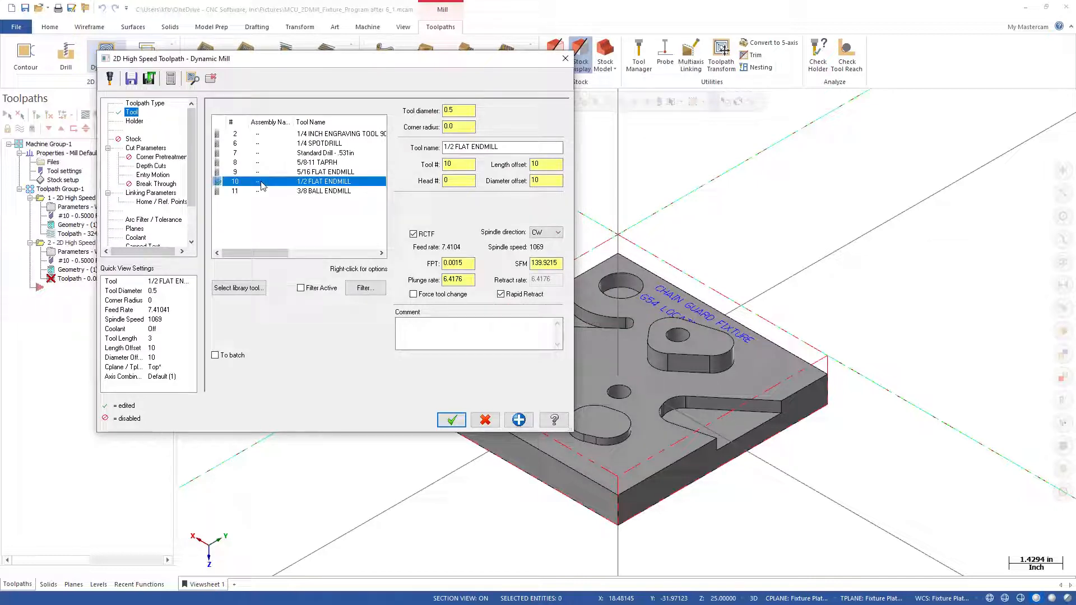
pyautogui.click(451, 334)
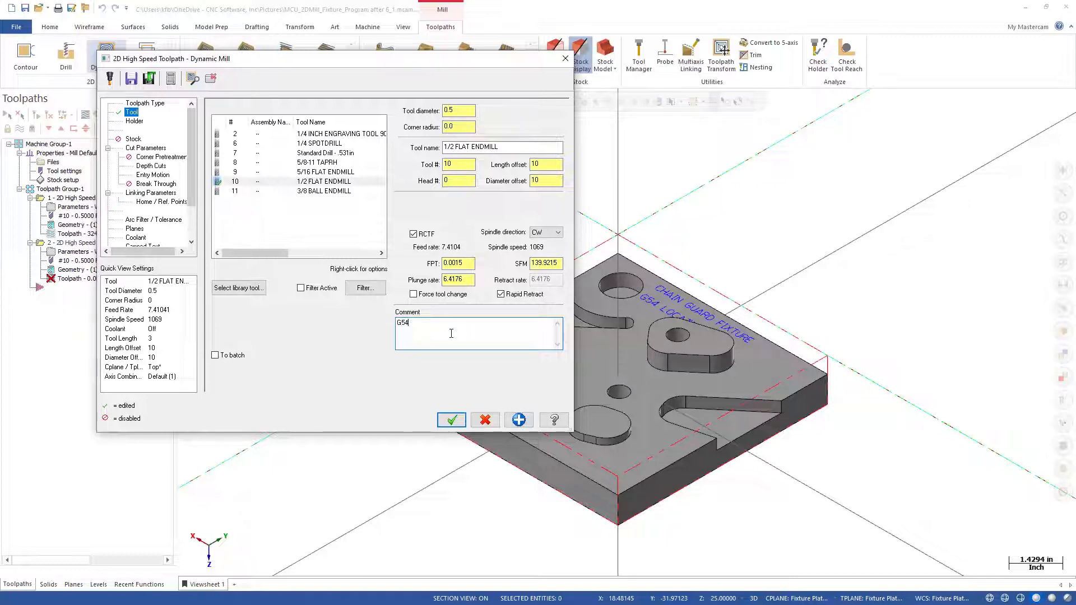
pyautogui.write('G54 Pocket')
pyautogui.hotkey('alt', 'Tab')
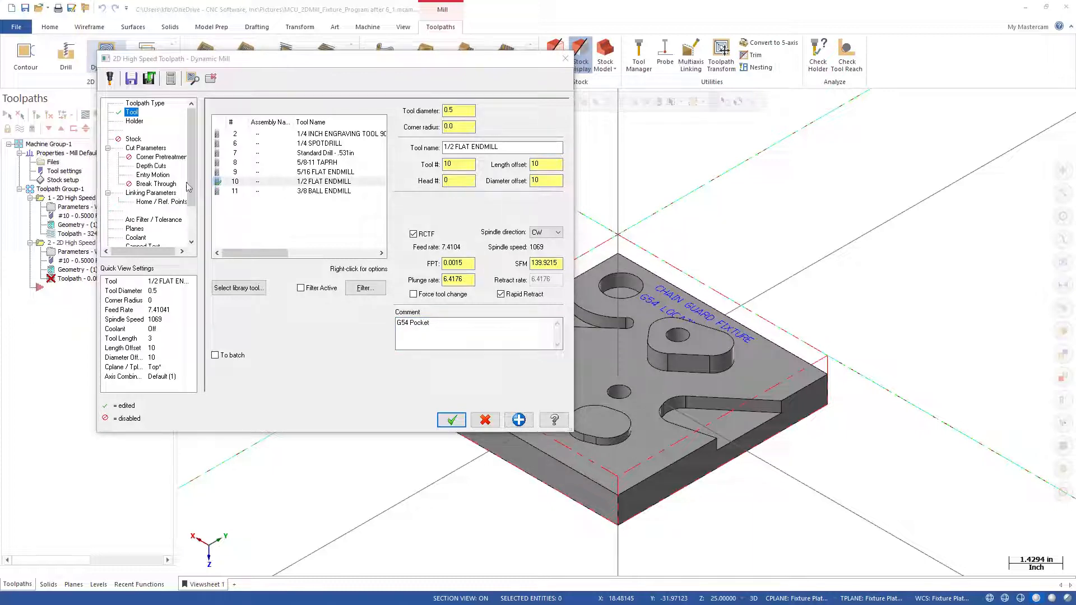
# Step: Review the cut parameters and entry motion, and disable depth cuts for the pocket operation
pyautogui.click(142, 150)
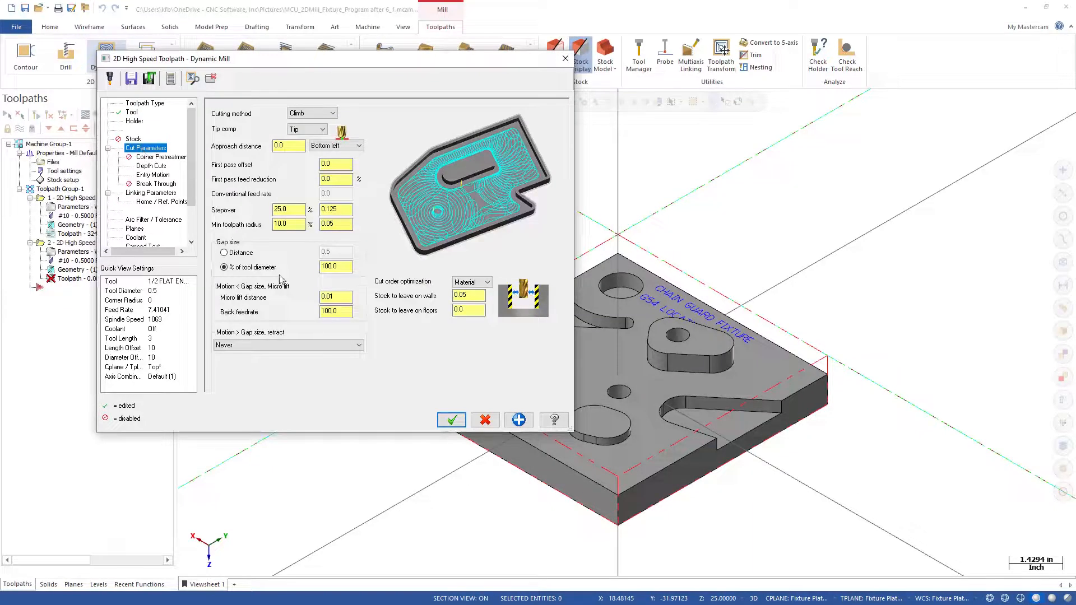
pyautogui.moveTo(478, 298); pyautogui.dragTo(432, 298)
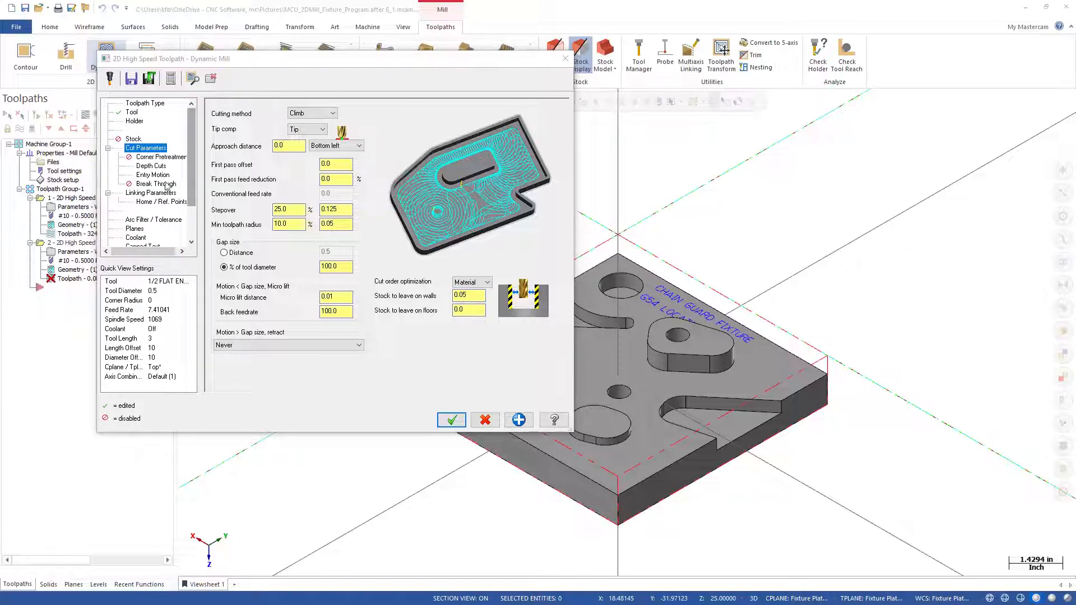
pyautogui.click(153, 175)
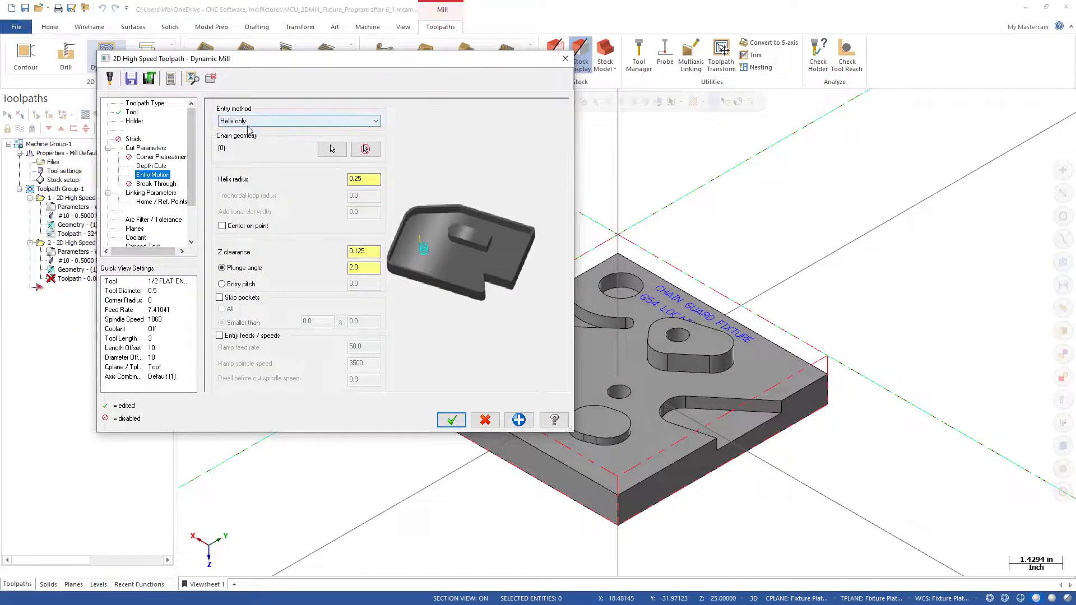
pyautogui.click(149, 166)
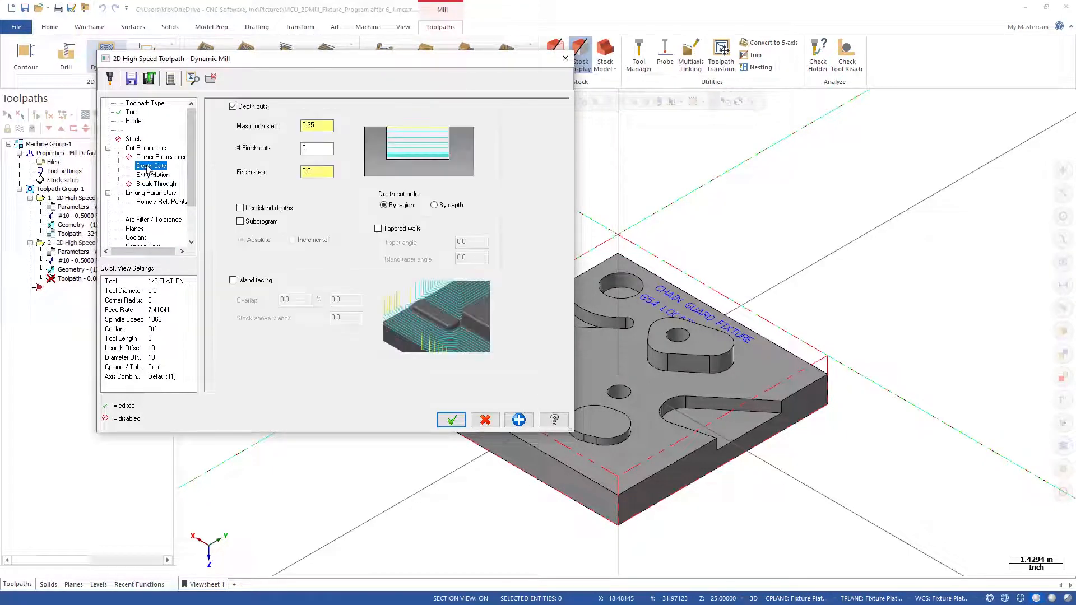
pyautogui.click(233, 107)
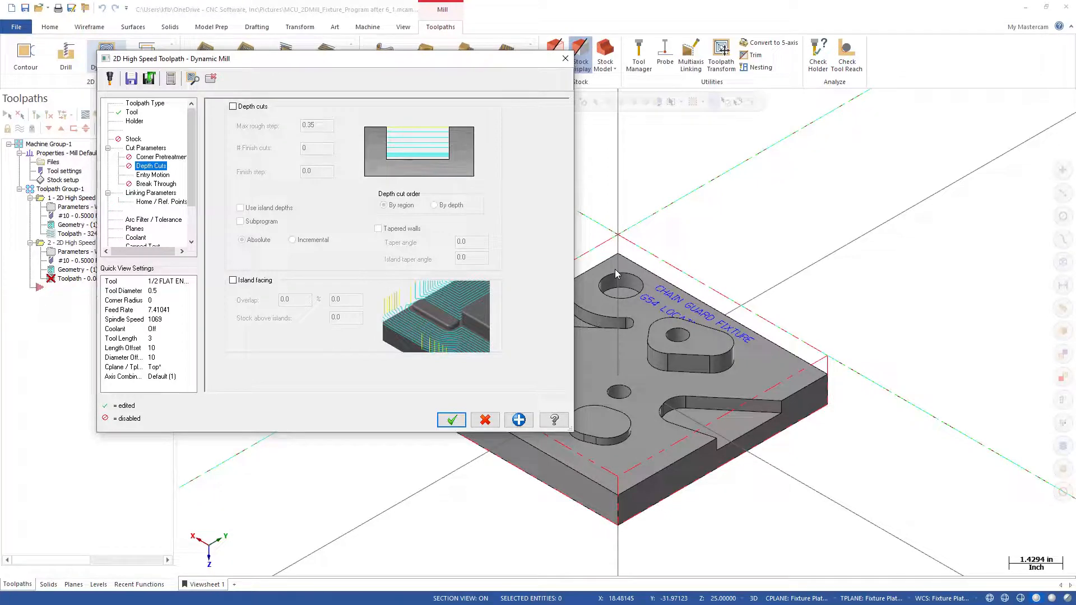
# Step: Pick the toolpath depth from the bottom edge of the hole in the linking parameters, and generate the toolpath
pyautogui.click(143, 194)
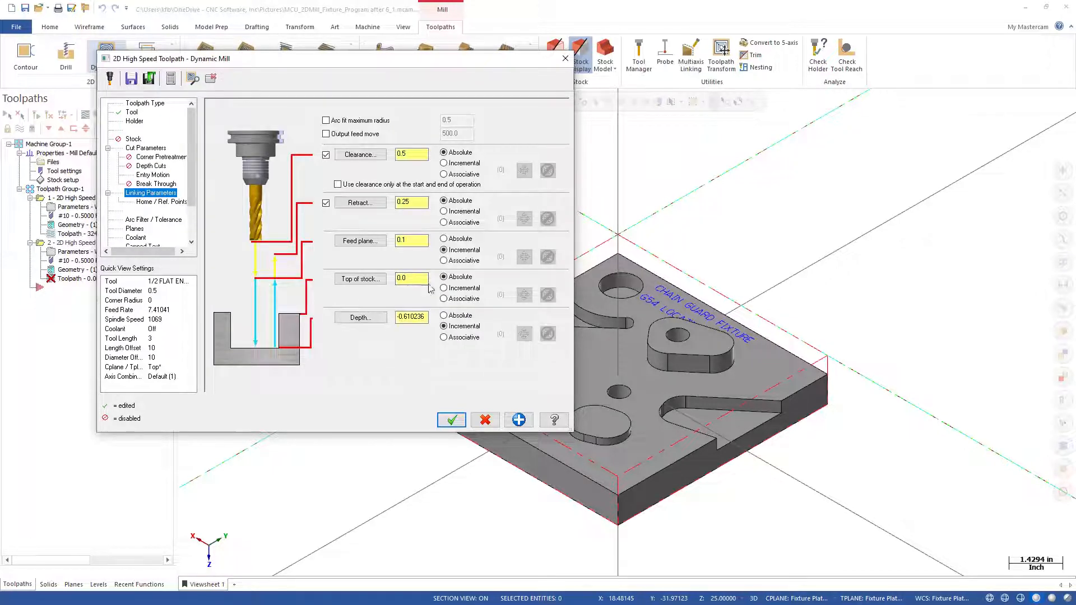
pyautogui.click(360, 317)
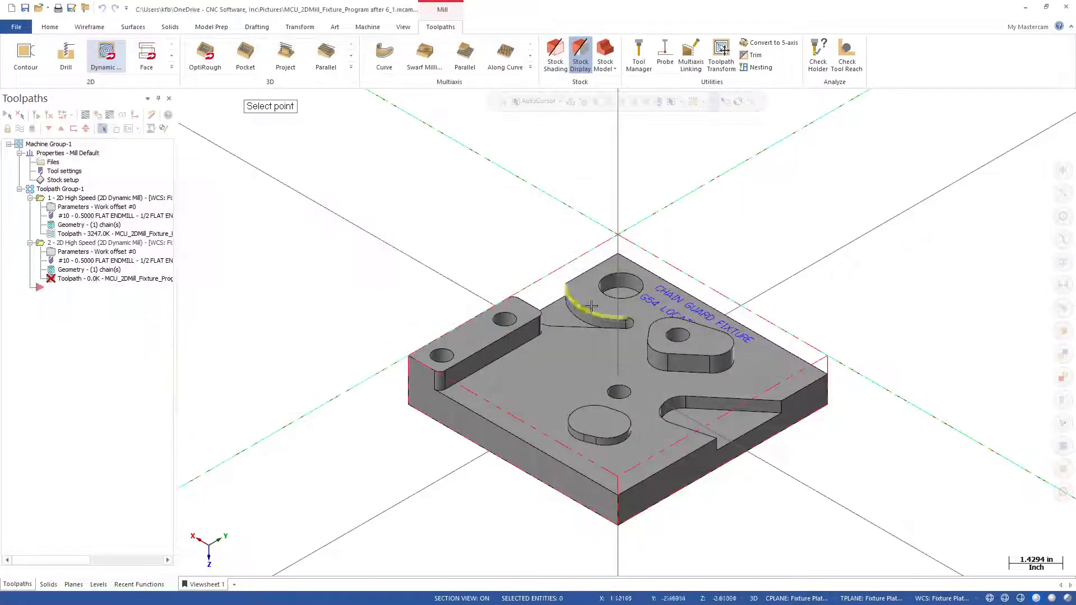
pyautogui.click(639, 296)
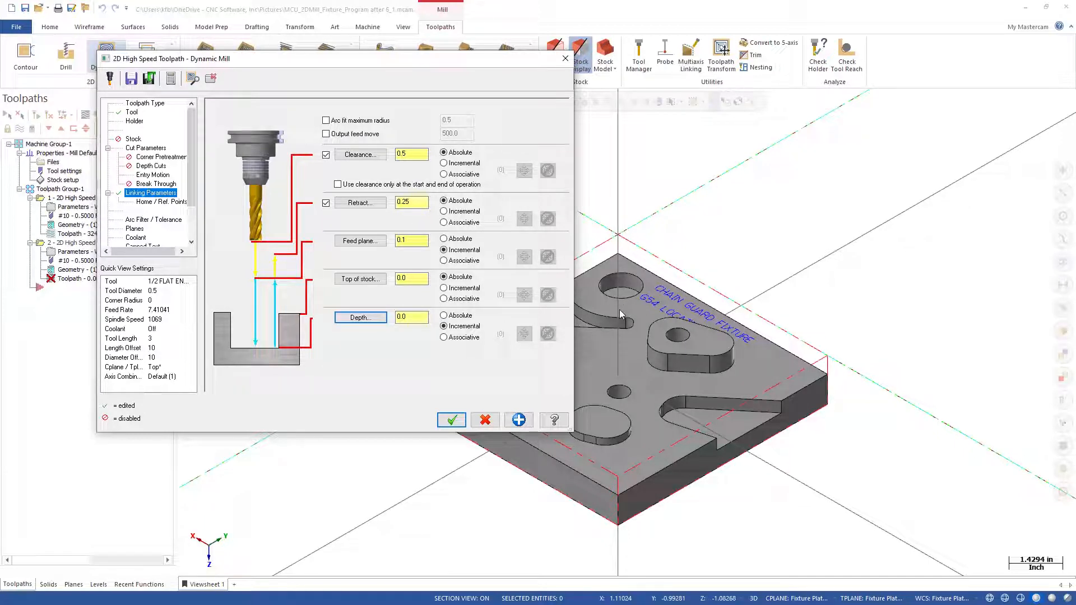
pyautogui.click(451, 420)
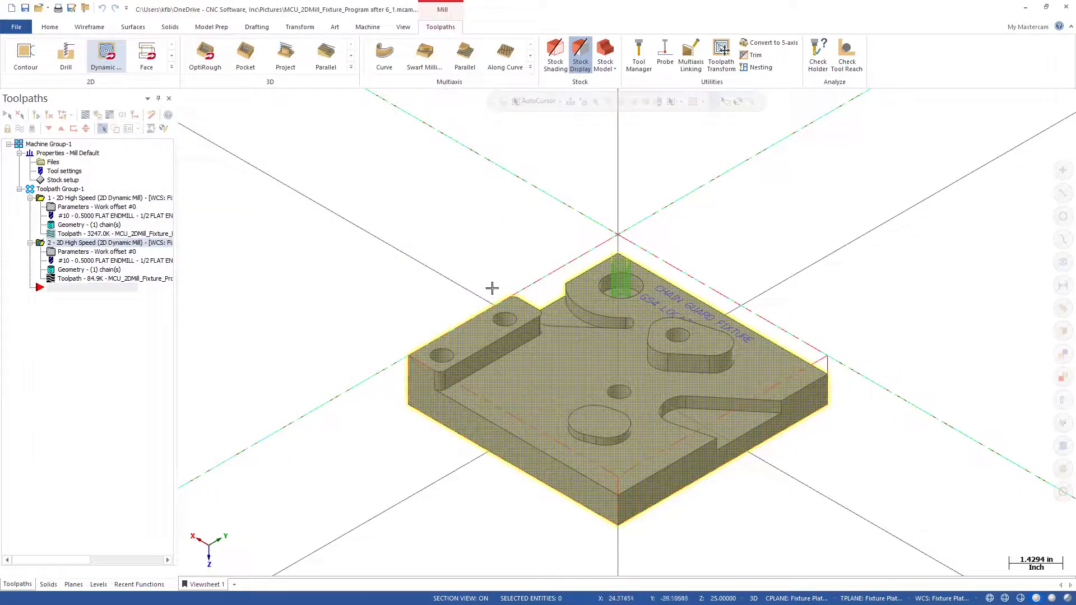
# Step: Examine the toolpath in the hole, compare the displays of the first and second operations, and return to the isometric view
pyautogui.moveTo(493, 288)
pyautogui.mouseDown(button='middle')
pyautogui.moveTo(495, 254)
pyautogui.moveTo(533, 180)
pyautogui.moveTo(514, 257)
pyautogui.mouseUp(button='middle')
pyautogui.scroll(5, 619, 269)
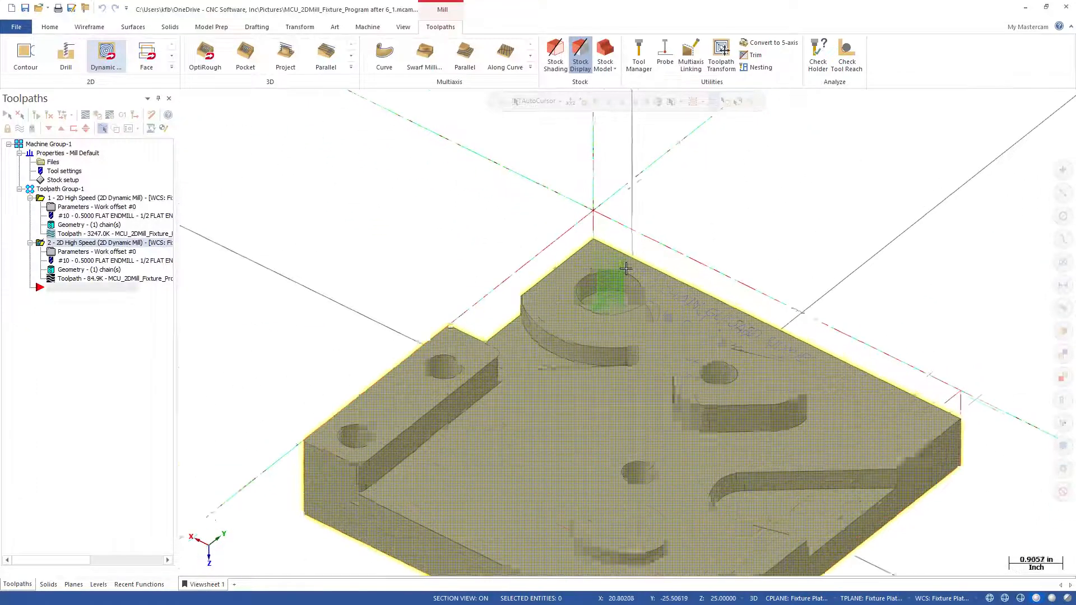
pyautogui.moveTo(615, 274)
pyautogui.mouseDown(button='middle')
pyautogui.moveTo(603, 290)
pyautogui.moveTo(592, 232)
pyautogui.mouseUp(button='middle')
pyautogui.moveTo(575, 188); pyautogui.dragTo(552, 299, button='middle')
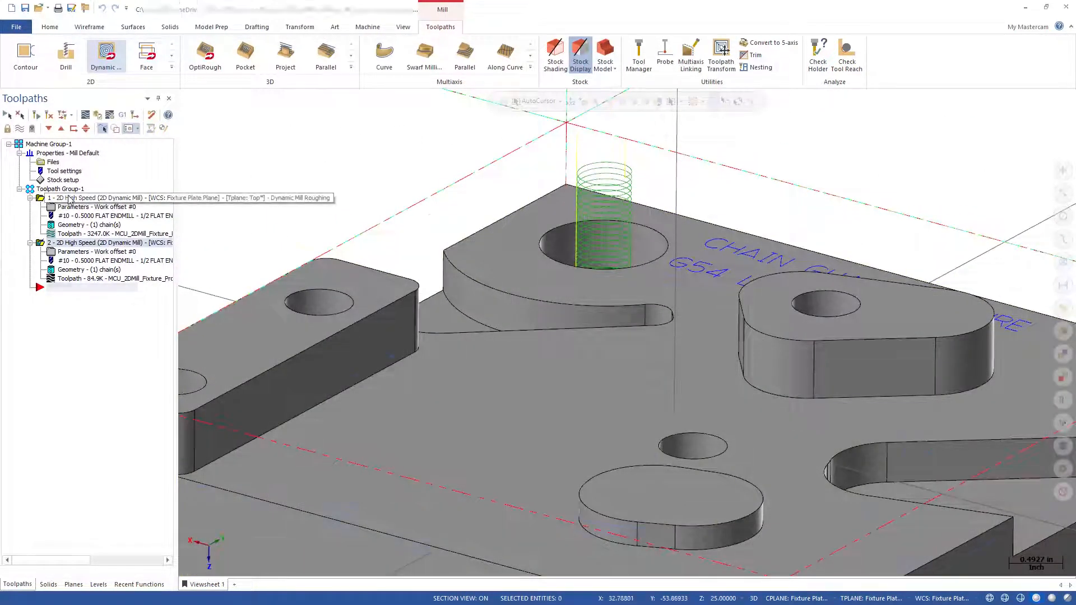
pyautogui.click(70, 200)
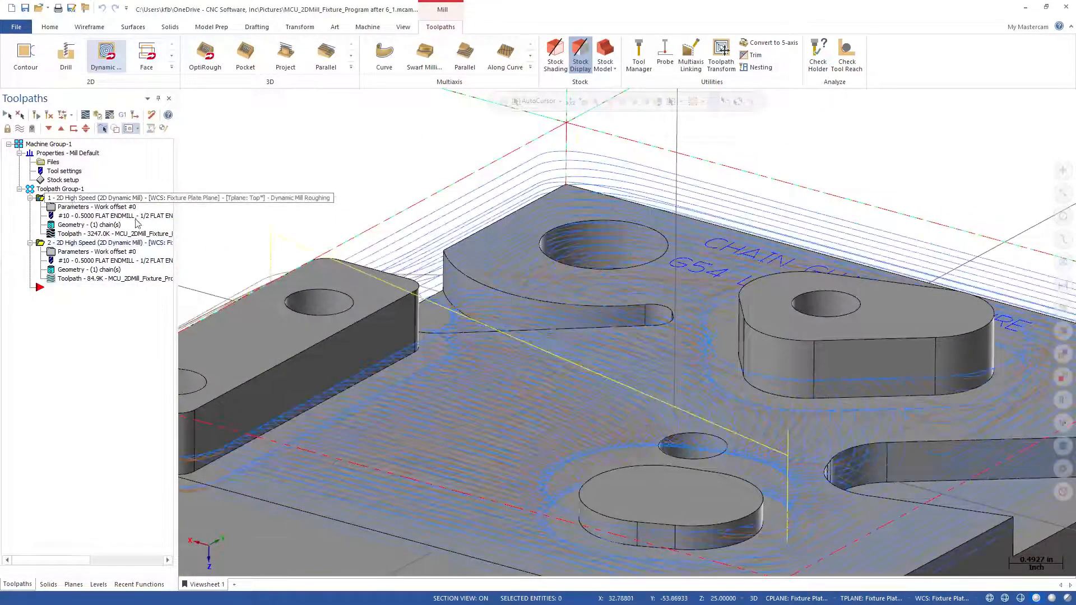
pyautogui.moveTo(576, 278); pyautogui.dragTo(588, 297, button='middle')
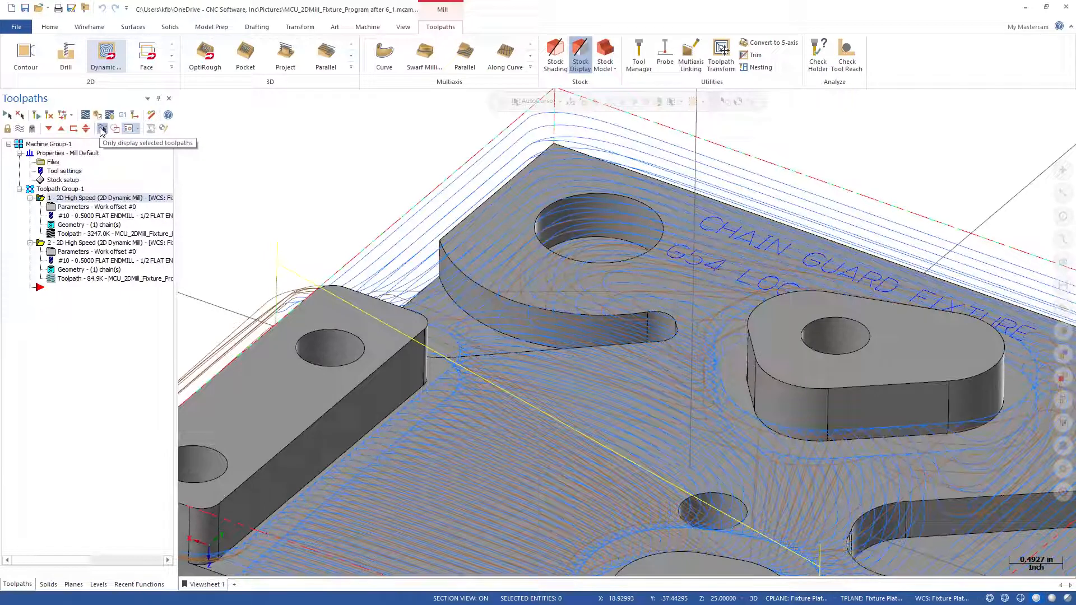
pyautogui.click(102, 129)
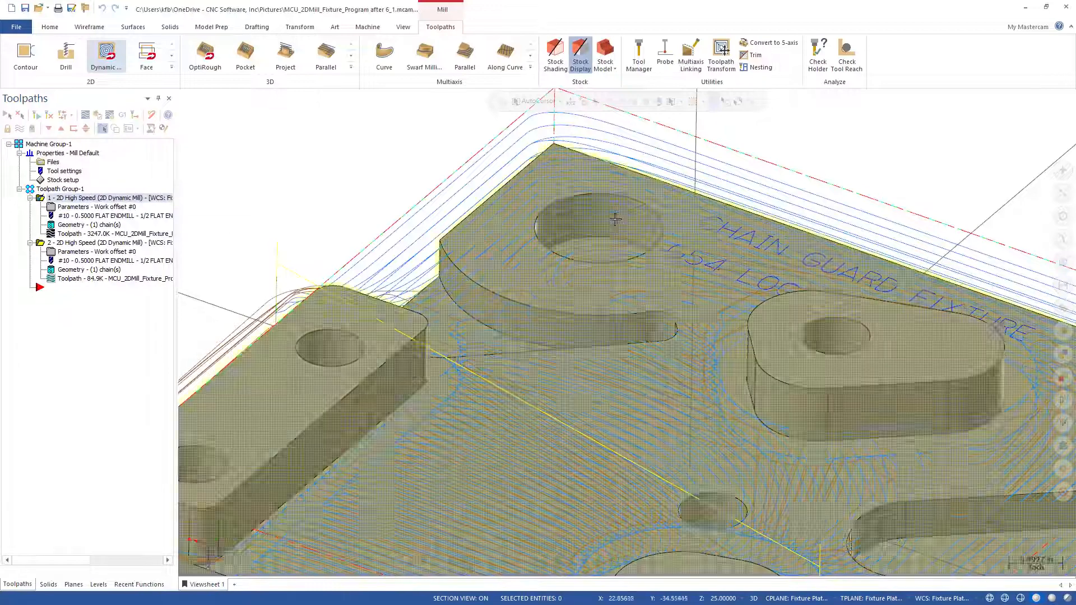
pyautogui.click(73, 247)
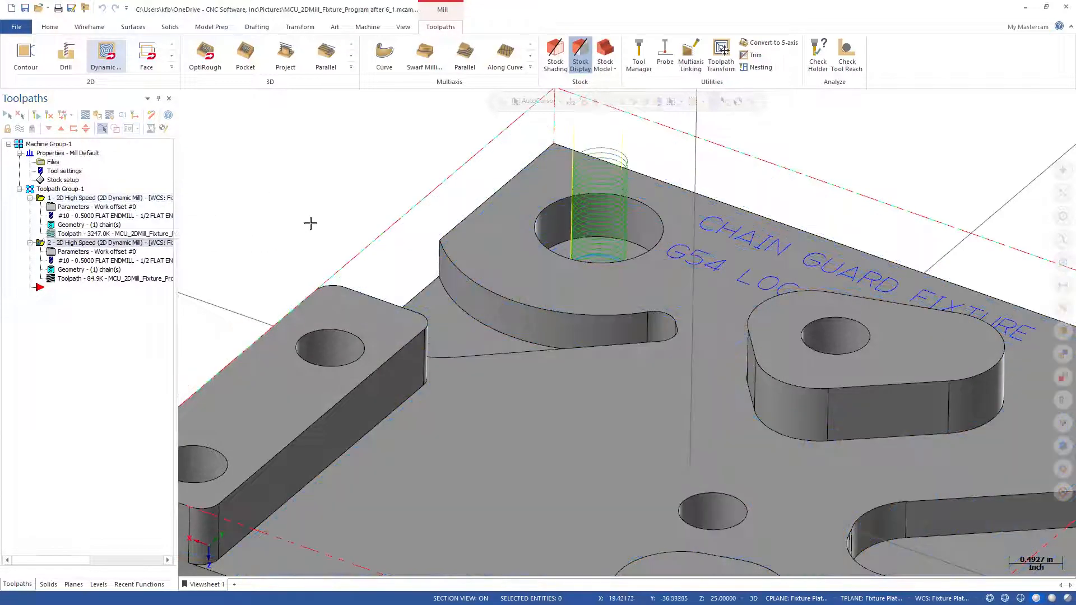
pyautogui.moveTo(372, 254)
pyautogui.mouseDown(button='middle')
pyautogui.moveTo(377, 216)
pyautogui.moveTo(375, 248)
pyautogui.mouseUp(button='middle')
pyautogui.rightClick(377, 253)
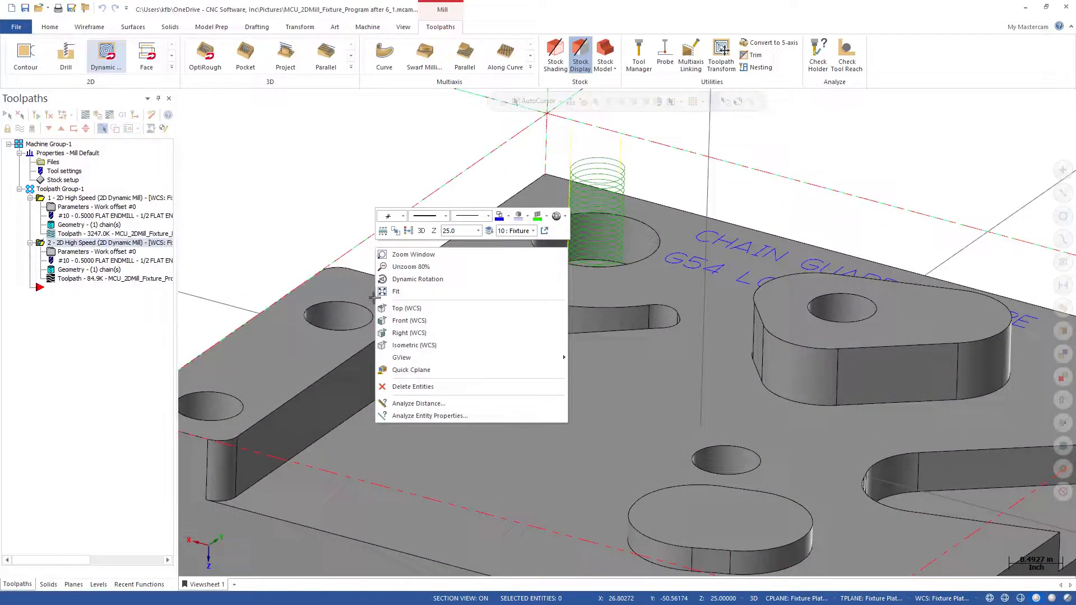
pyautogui.click(397, 345)
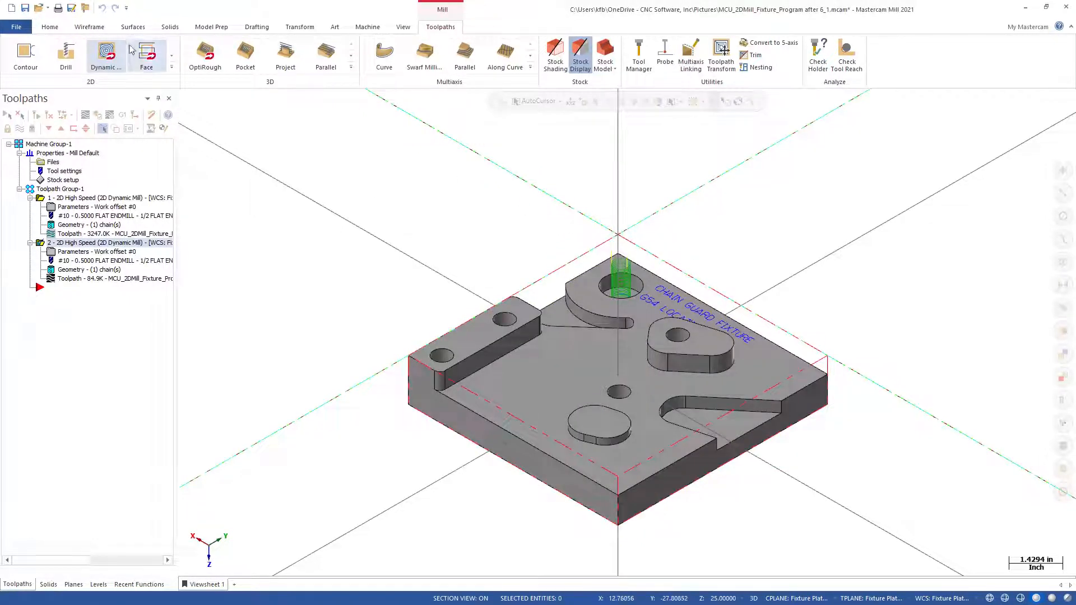
# Step: Review the entry motion color in the system configuration's advanced toolpath display settings, and close them without saving changes
pyautogui.click(17, 27)
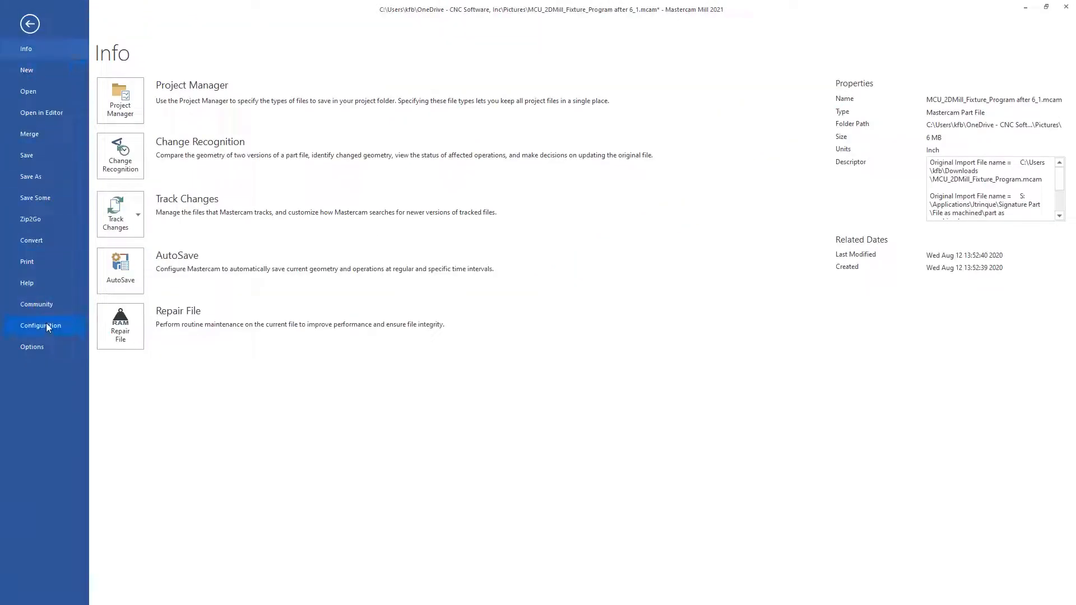
pyautogui.click(44, 325)
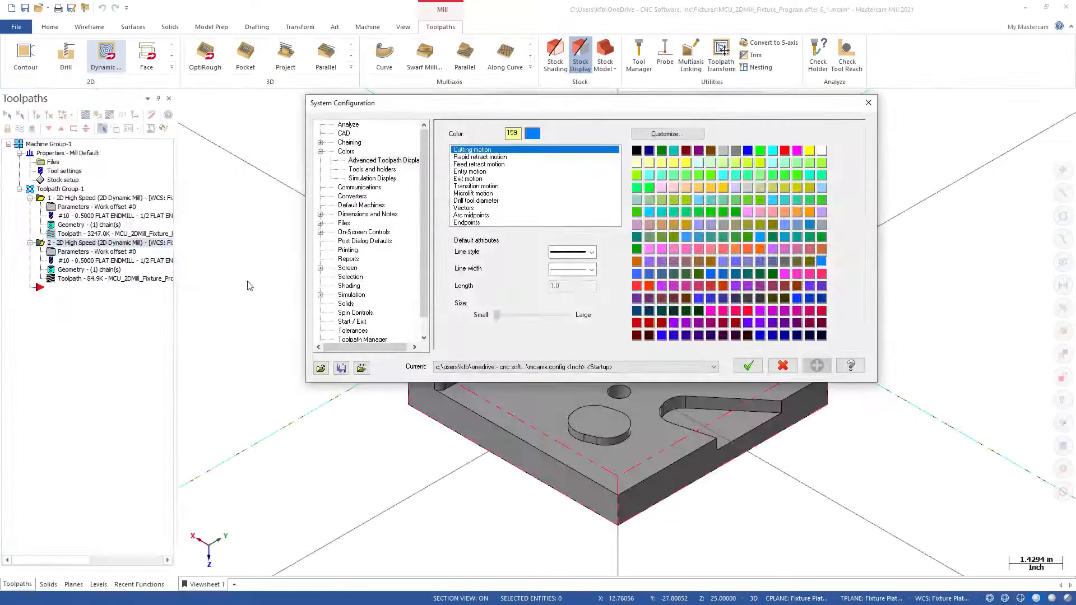
pyautogui.click(346, 152)
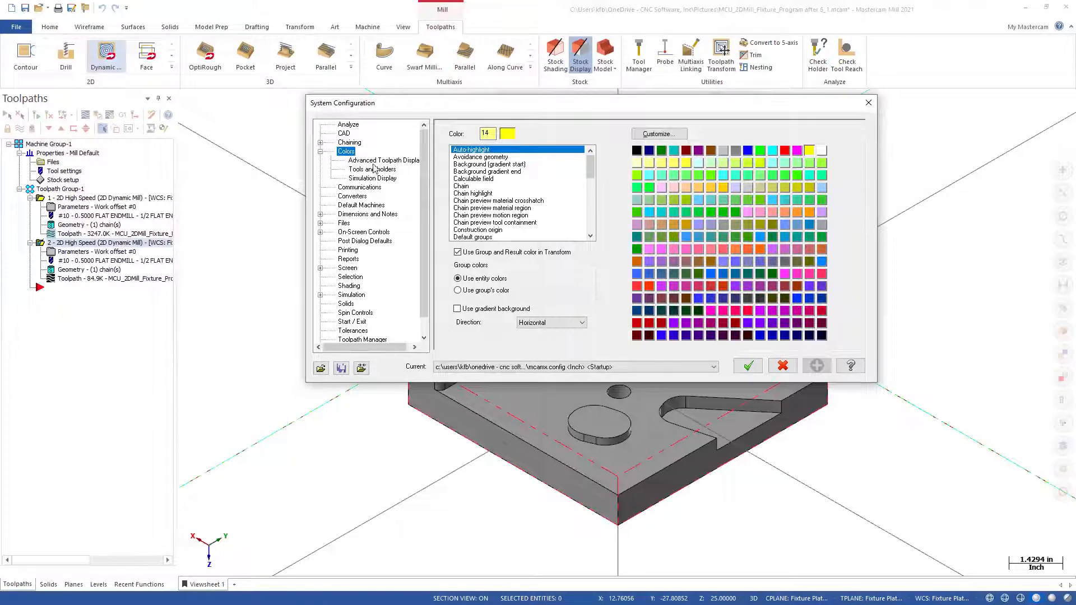
pyautogui.click(373, 162)
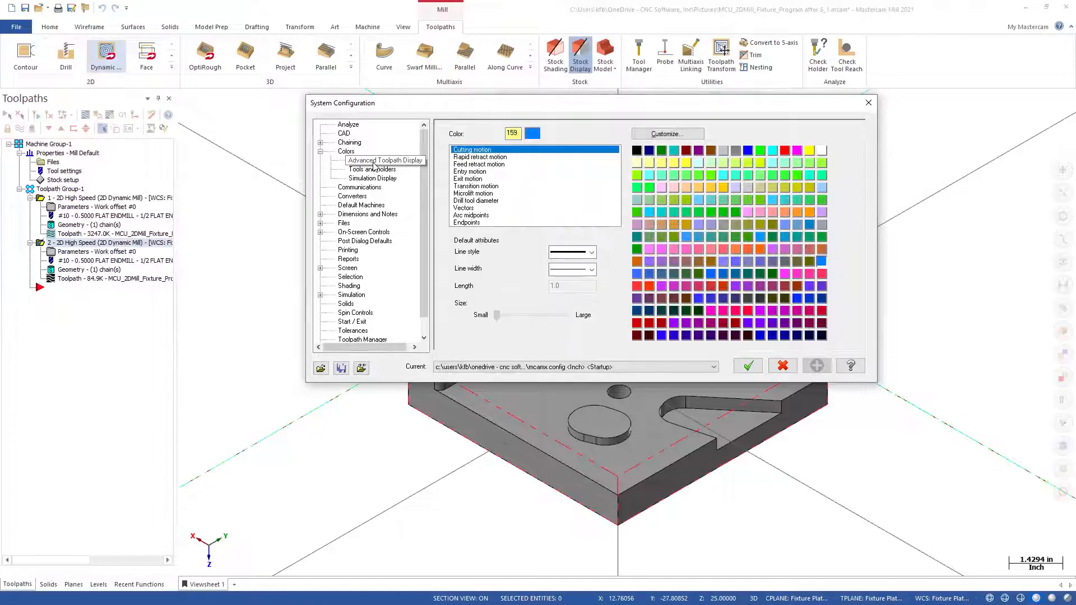
pyautogui.click(472, 172)
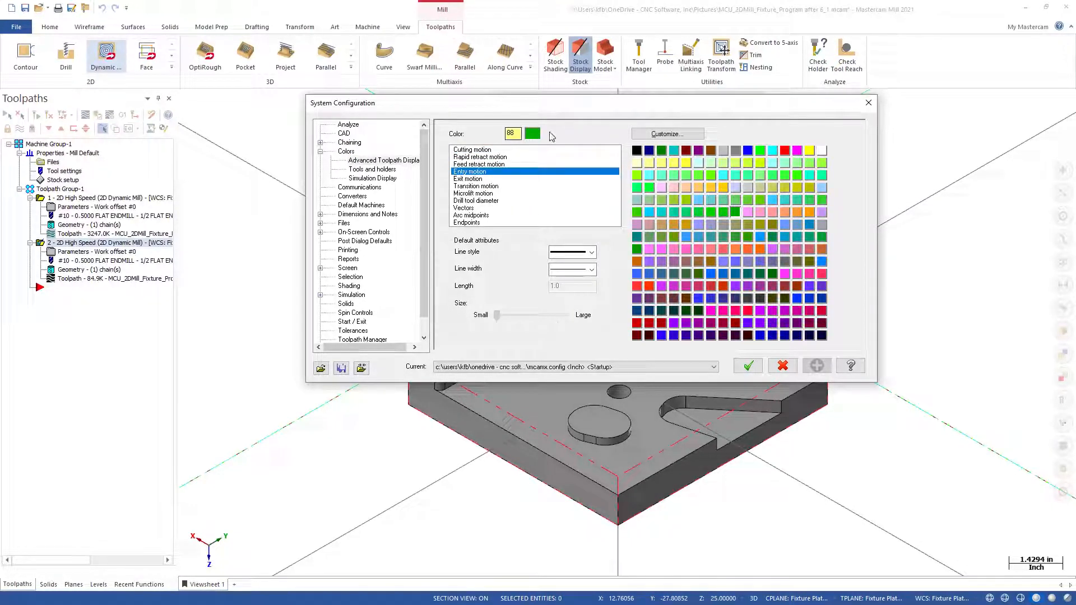
pyautogui.click(783, 367)
# Step: Set the pocket operation's top of stock to -0.610236 from a corner of the face around the large hole, and regenerate the toolpath
pyautogui.scroll(5, 614, 296)
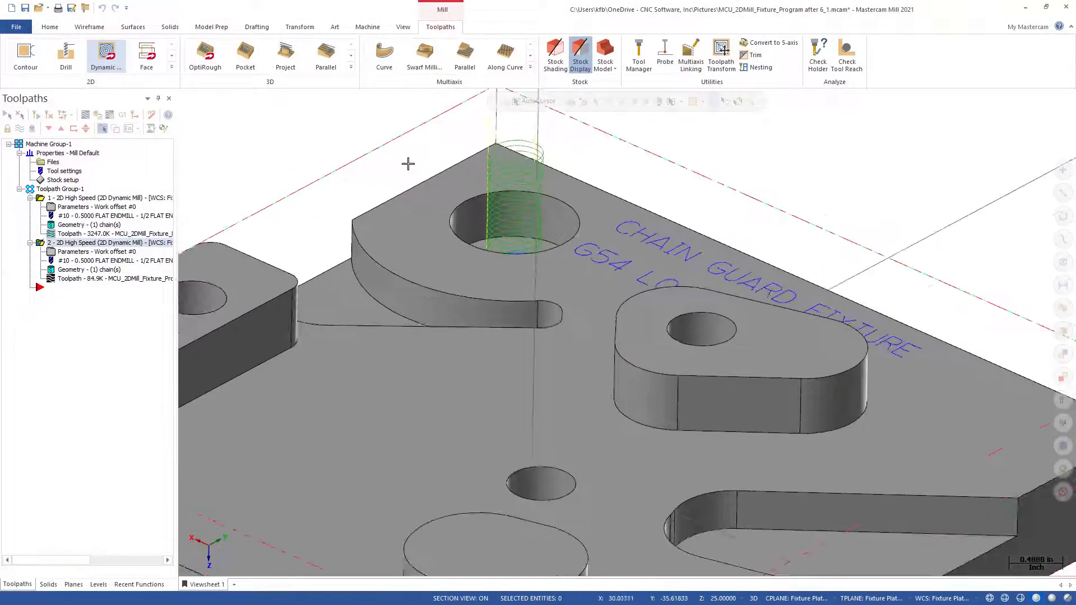
pyautogui.rightClick(408, 163)
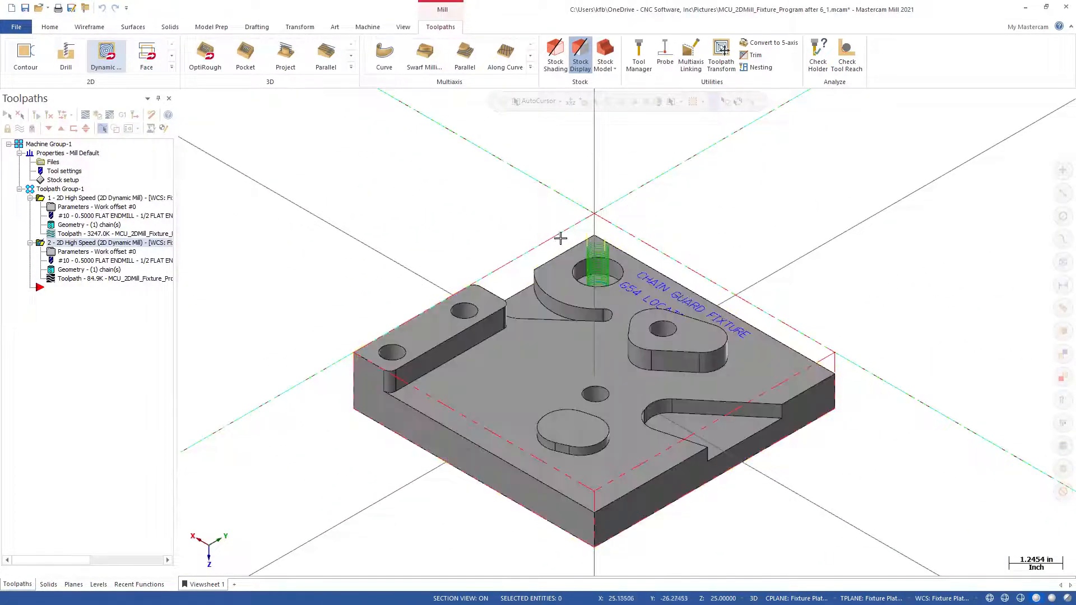
pyautogui.moveTo(560, 238); pyautogui.dragTo(569, 204, button='middle')
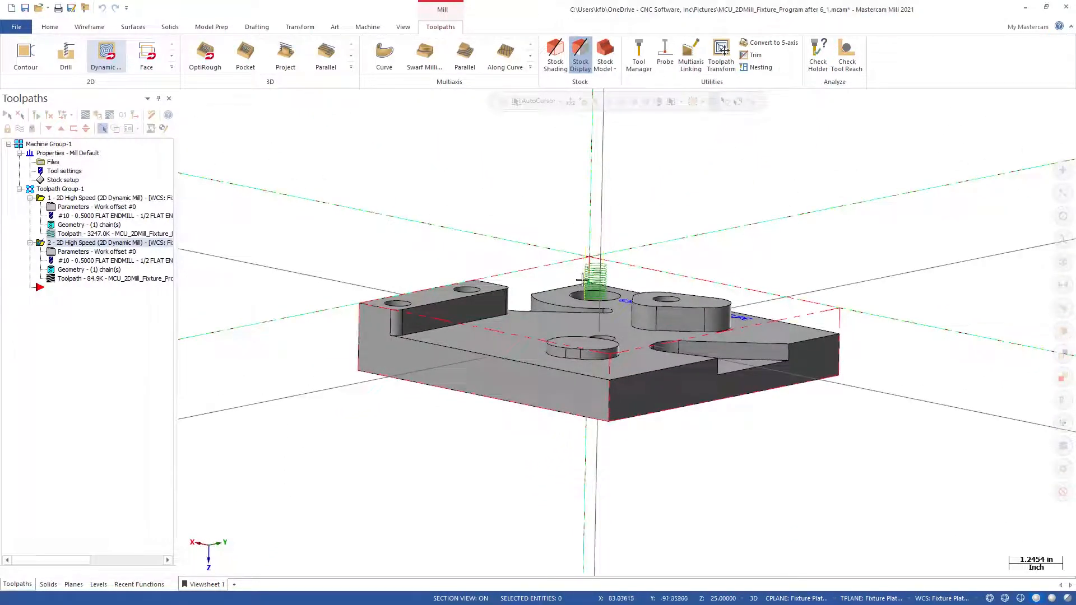
pyautogui.click(82, 262)
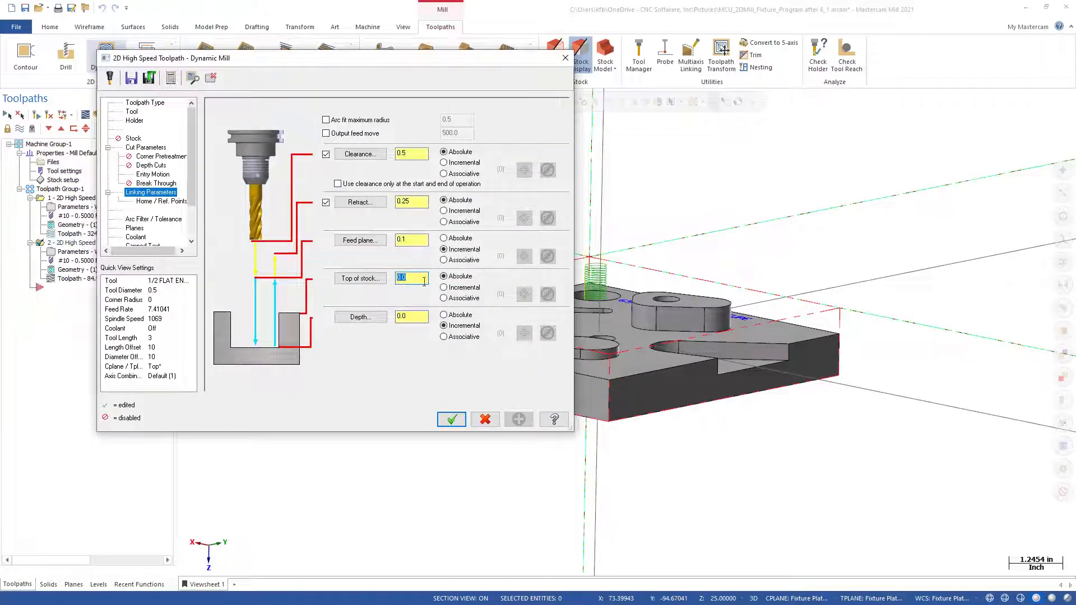
pyautogui.click(360, 279)
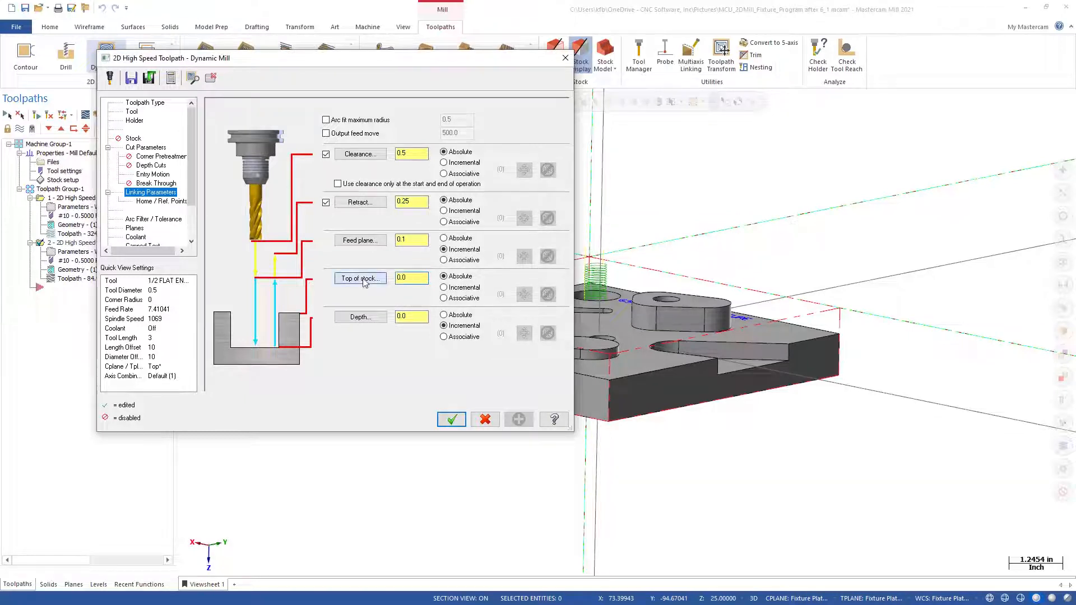
pyautogui.click(532, 296)
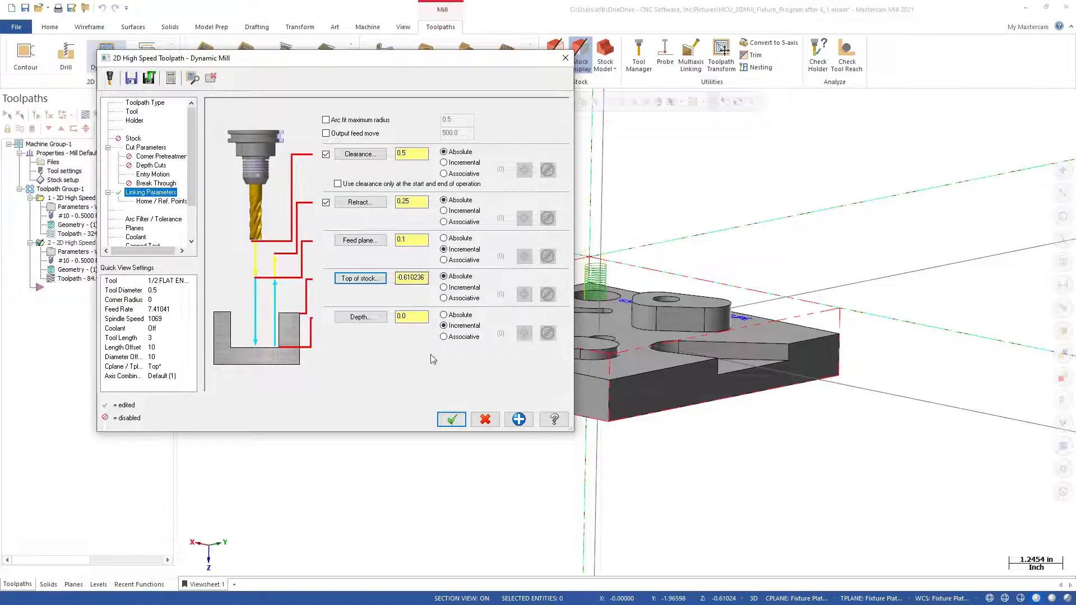
pyautogui.click(451, 419)
pyautogui.click(35, 118)
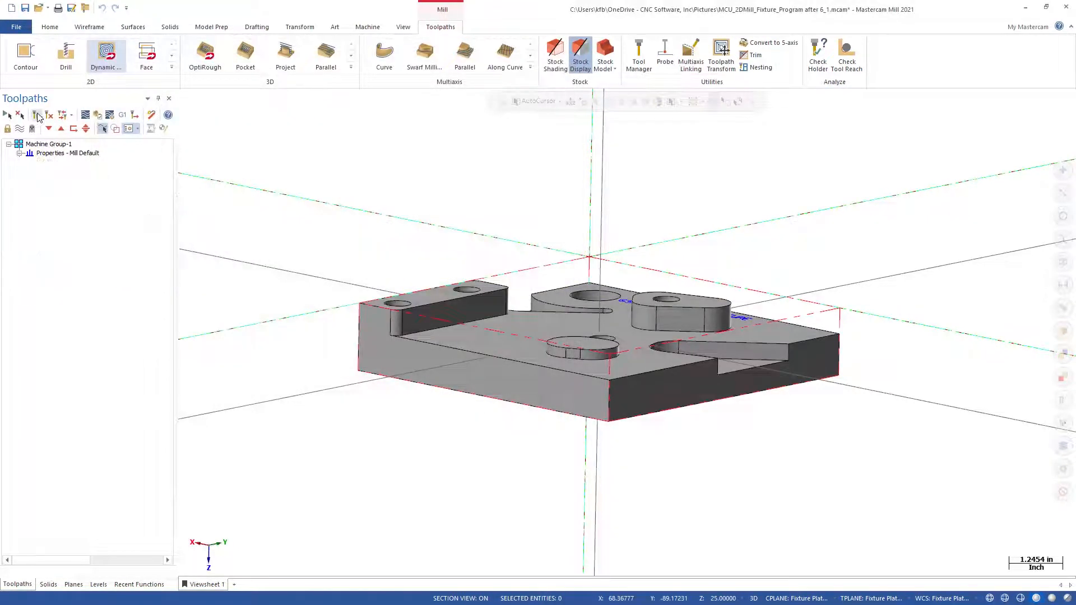
# Step: Examine the regenerated entry helix inside the large hole from several angles, and return to the isometric view
pyautogui.moveTo(511, 278); pyautogui.dragTo(516, 317, button='middle')
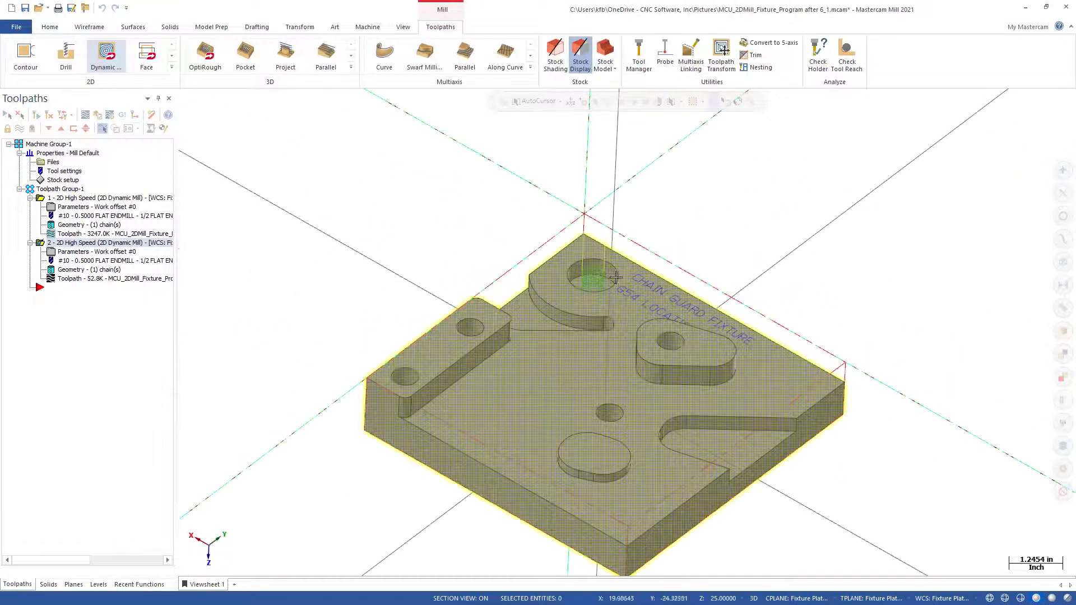
pyautogui.scroll(8, 579, 279)
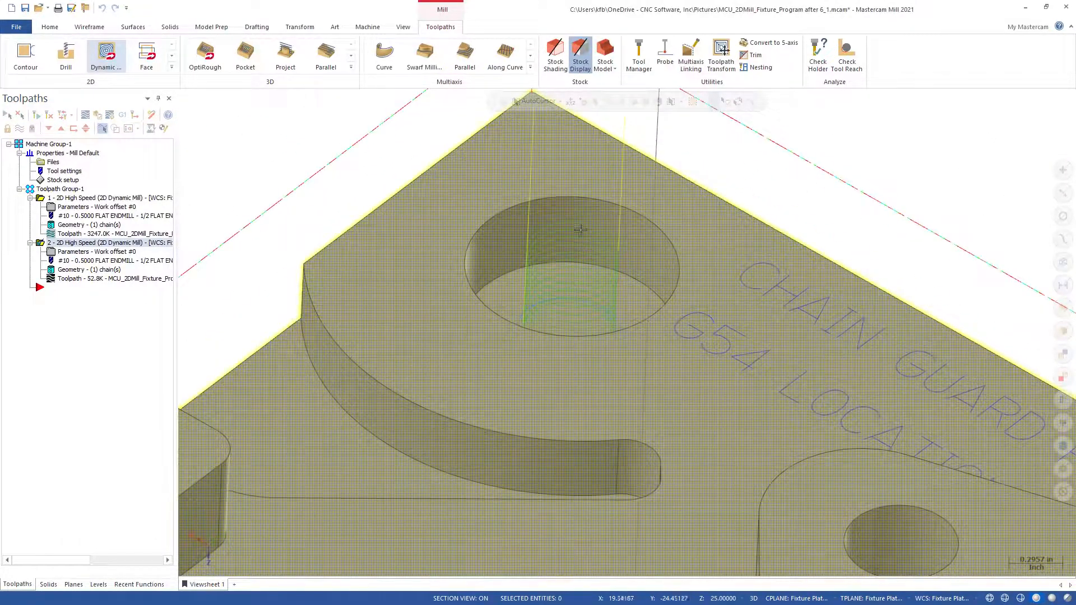
pyautogui.moveTo(322, 189); pyautogui.dragTo(331, 142, button='middle')
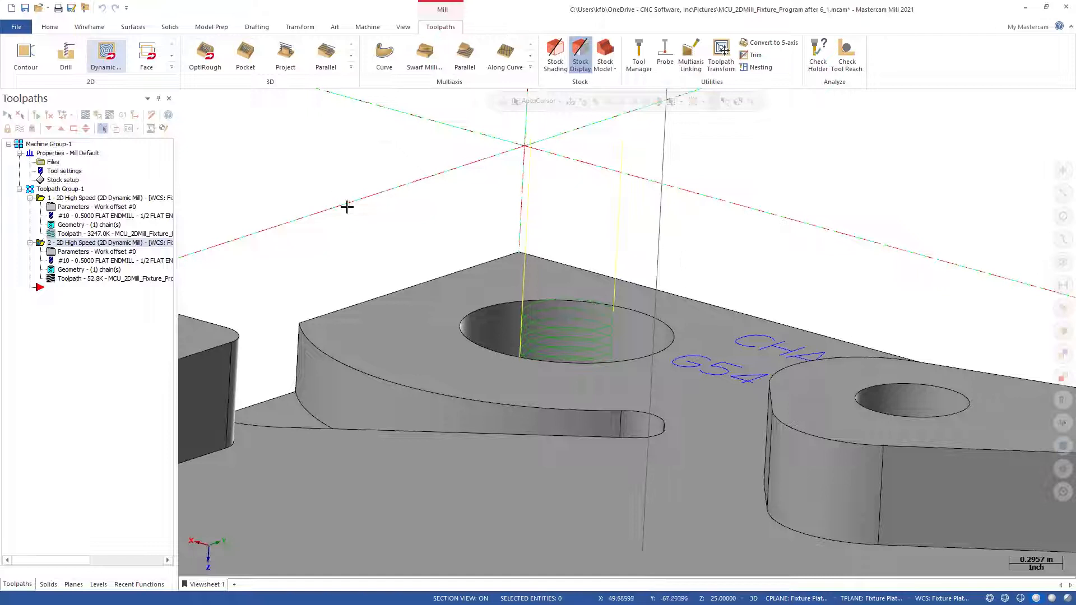
pyautogui.moveTo(347, 207); pyautogui.dragTo(367, 201, button='middle')
pyautogui.moveTo(579, 332); pyautogui.dragTo(416, 228, button='middle')
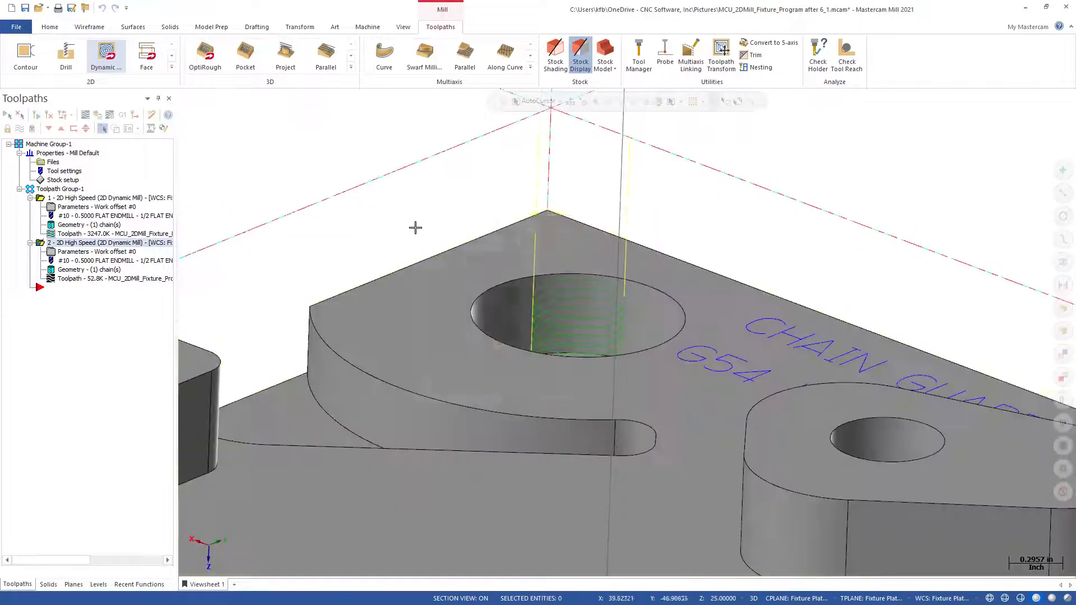
pyautogui.rightClick(416, 228)
pyautogui.click(438, 325)
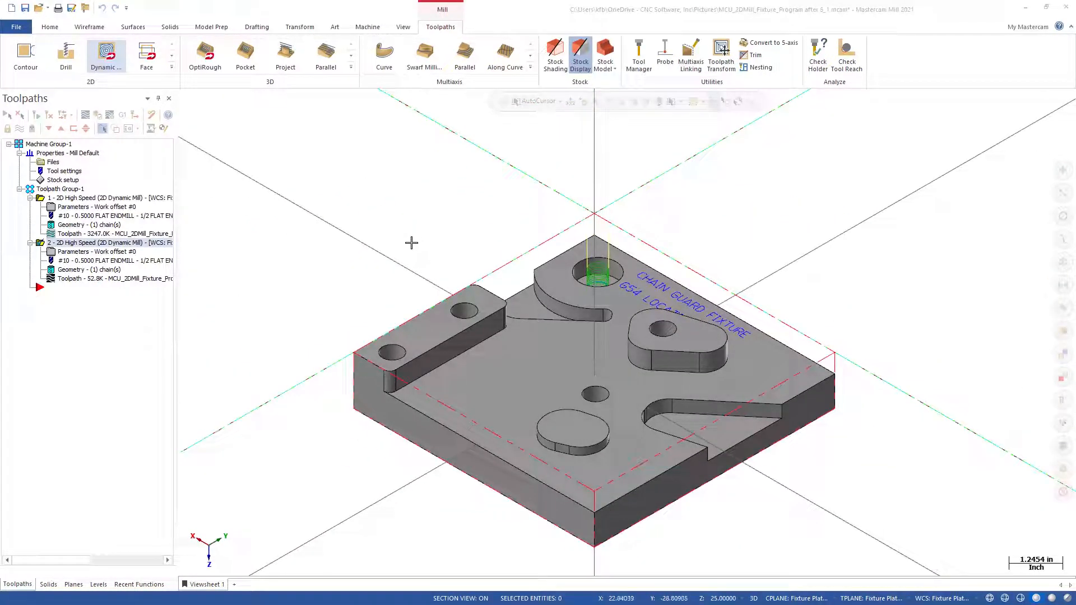
# Step: Display the toolpaths of both Dynamic Mill operations together, and inspect them around the fixture plate
pyautogui.keyDown('ctrl'); pyautogui.click(71, 244); pyautogui.keyUp('ctrl')
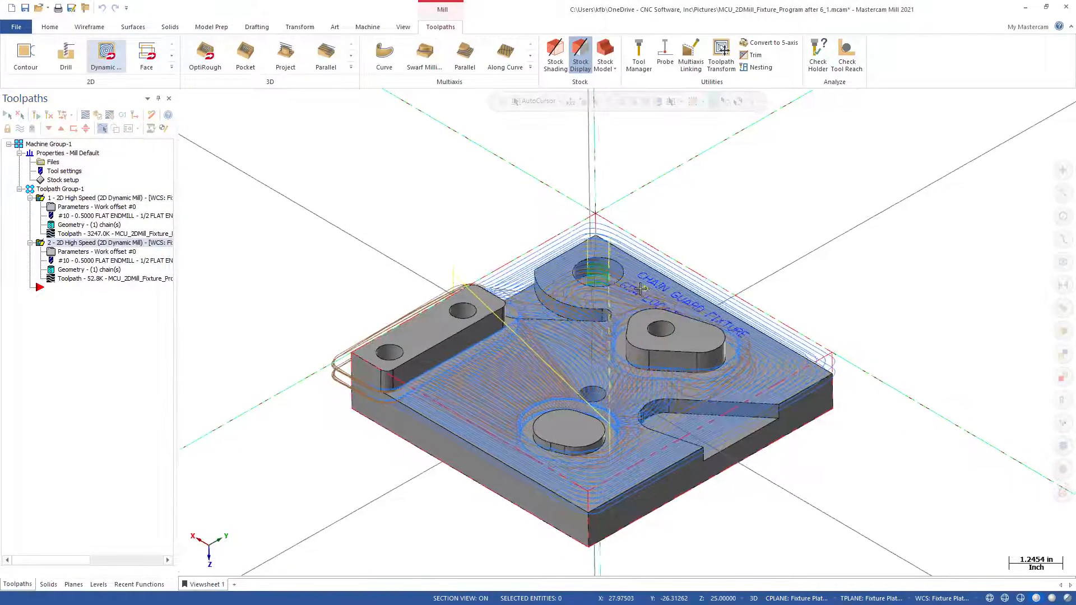
pyautogui.moveTo(607, 207); pyautogui.dragTo(359, 412, button='middle')
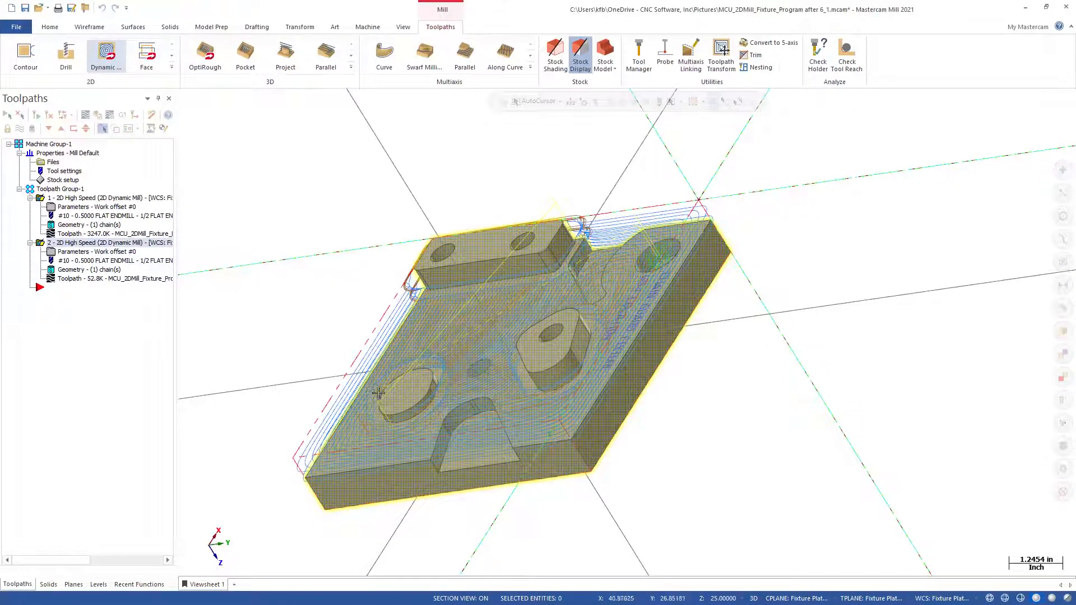
pyautogui.moveTo(319, 305)
pyautogui.mouseDown(button='middle')
pyautogui.moveTo(356, 310)
pyautogui.moveTo(569, 262)
pyautogui.moveTo(374, 270)
pyautogui.mouseUp(button='middle')
pyautogui.rightClick(373, 269)
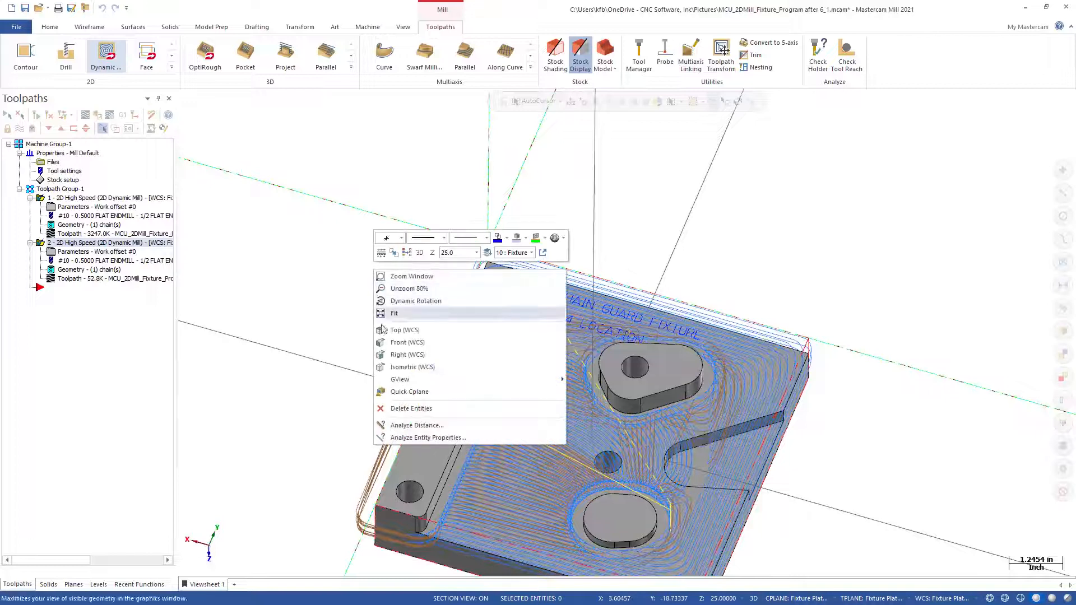
pyautogui.click(392, 366)
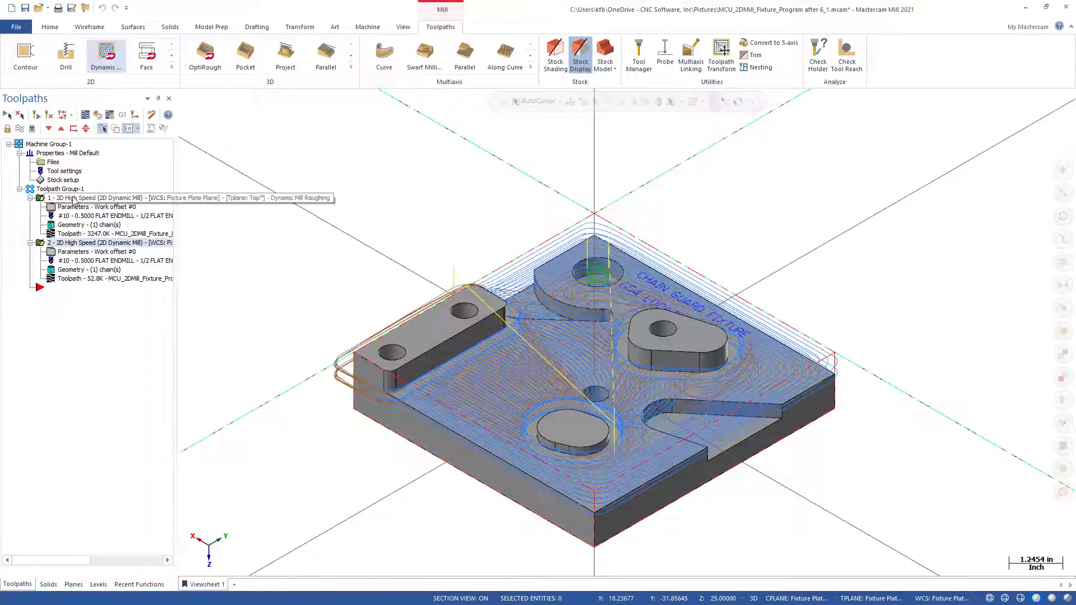
pyautogui.click(72, 199)
# Step: Copy the G54 Pocket operation below itself, and move the insert arrow beneath the copy
pyautogui.click(60, 244)
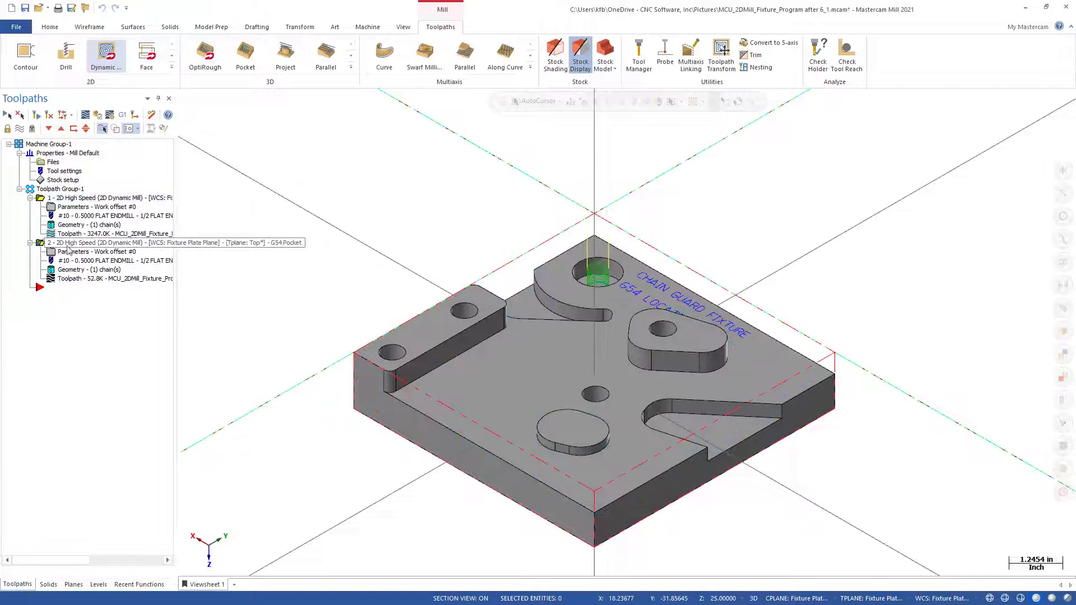
pyautogui.moveTo(58, 245); pyautogui.dragTo(54, 289, button='right')
pyautogui.click(76, 329)
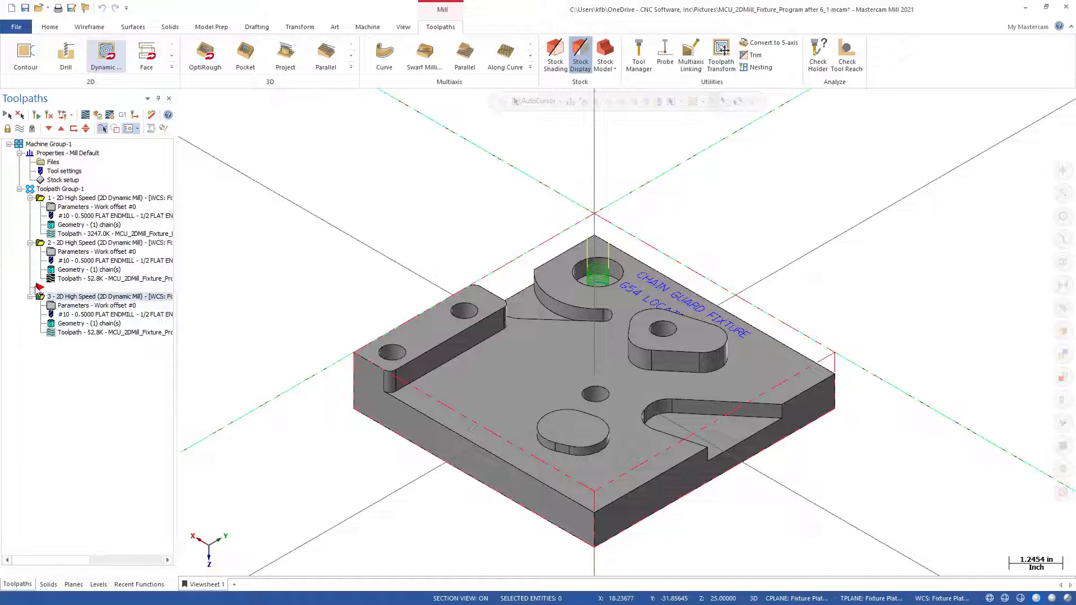
pyautogui.click(49, 129)
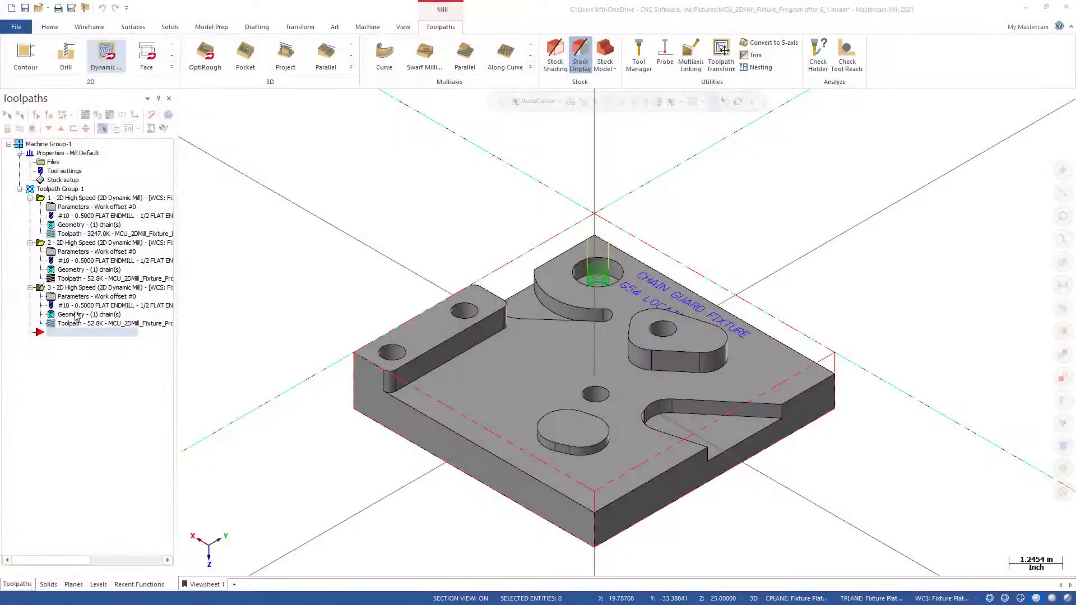
# Step: Replace the copied operation's machining region with a partial loop along the floor walls of the open pocket opposite the large hole
pyautogui.click(76, 317)
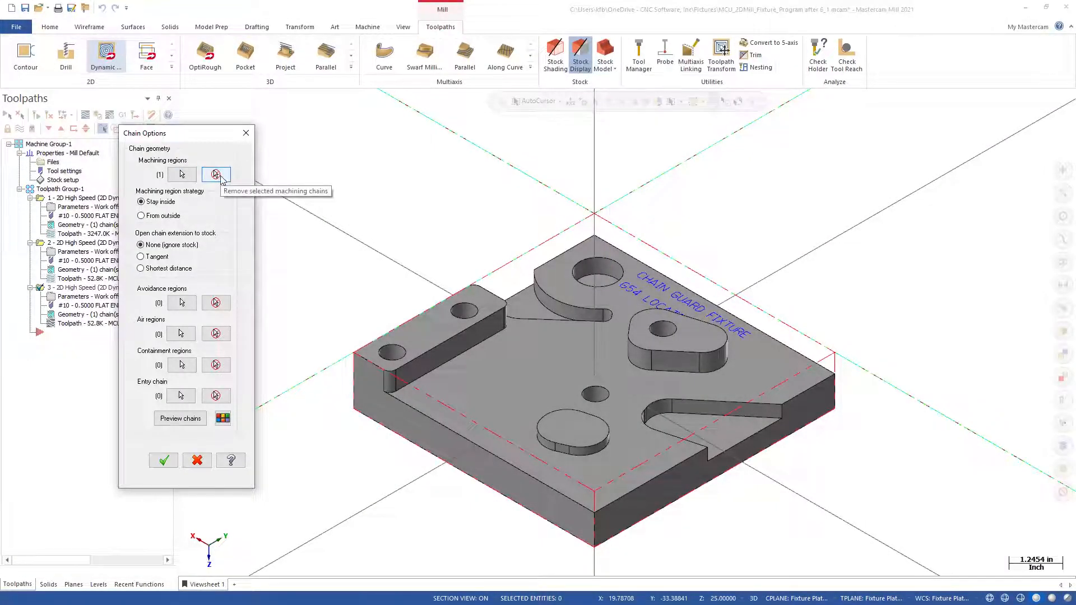
pyautogui.click(216, 175)
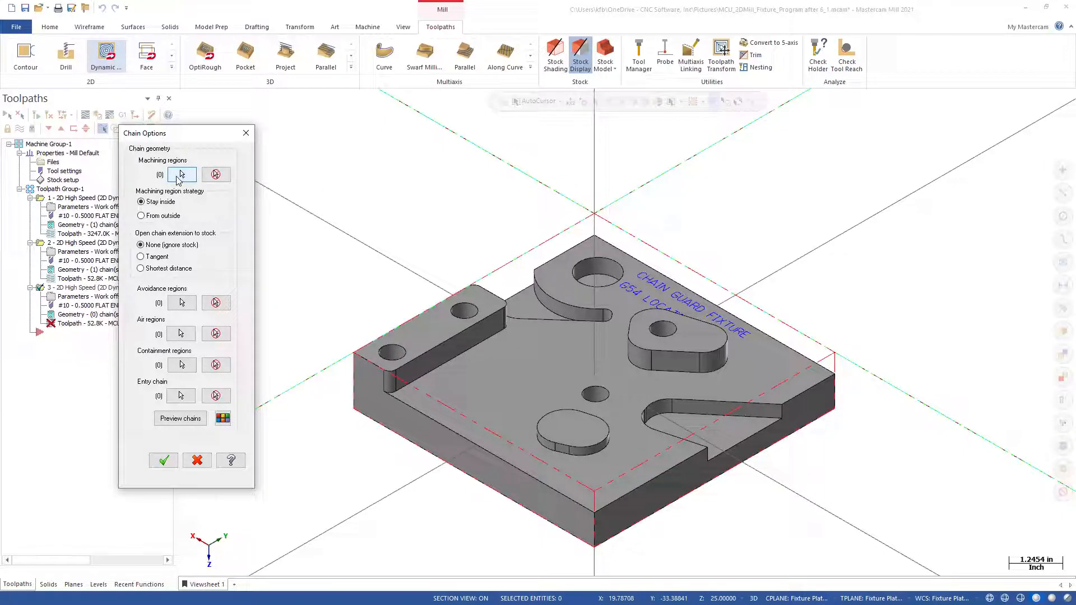
pyautogui.click(179, 179)
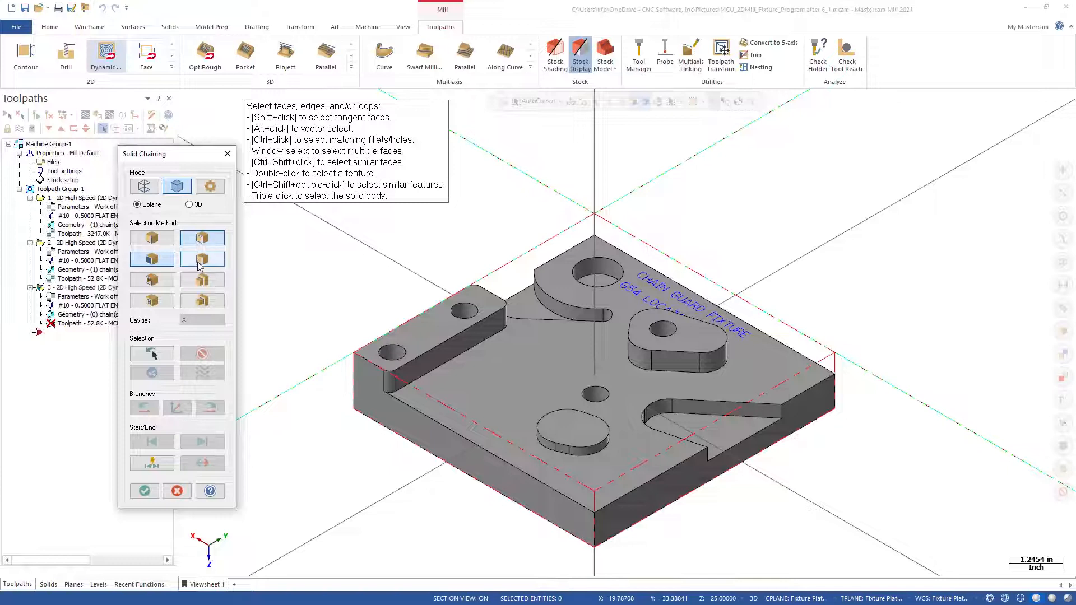
pyautogui.click(225, 265)
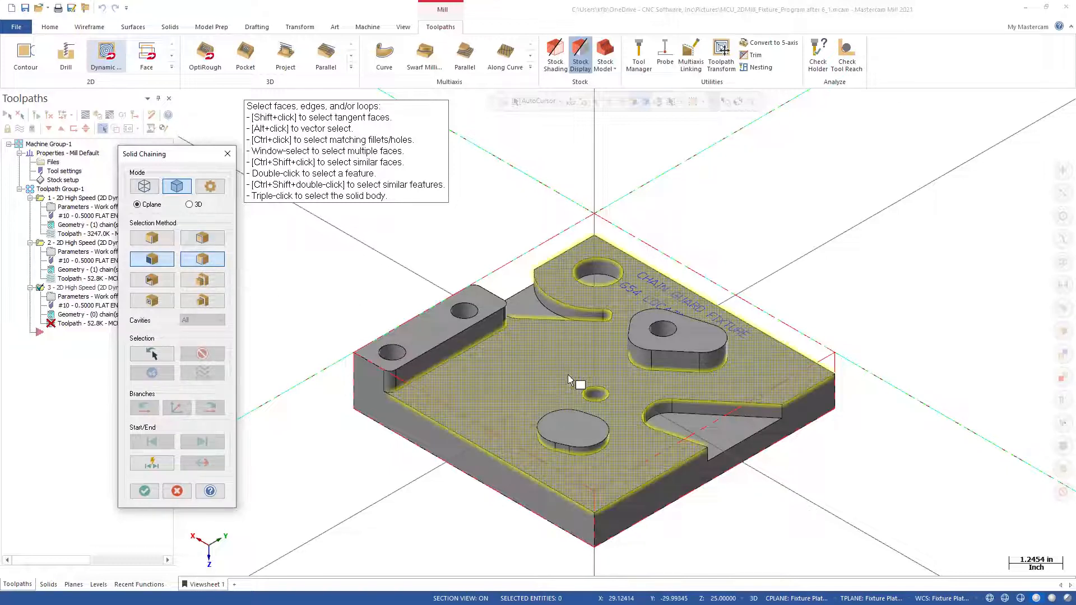
pyautogui.click(755, 416)
pyautogui.moveTo(570, 418); pyautogui.dragTo(361, 250, button='middle')
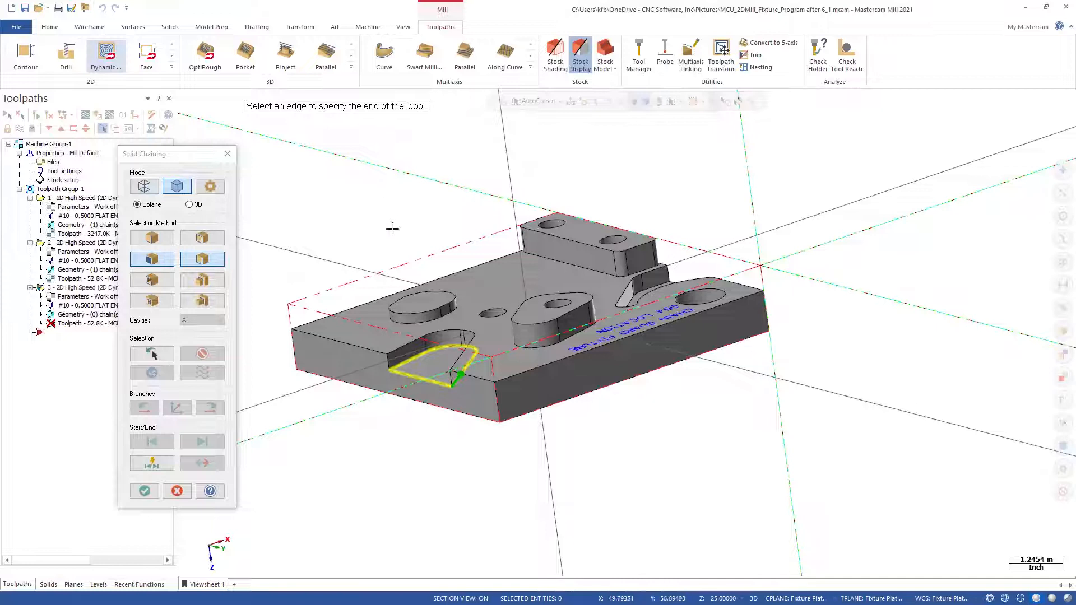
pyautogui.click(403, 365)
# Step: Add a partial loop along the floor walls of the open pocket beside the large hole, accept the chains, and restore the isometric view
pyautogui.moveTo(402, 365); pyautogui.dragTo(675, 346, button='middle')
pyautogui.scroll(-5, 696, 345)
pyautogui.moveTo(432, 361); pyautogui.dragTo(819, 391, button='middle')
pyautogui.scroll(4, 396, 408)
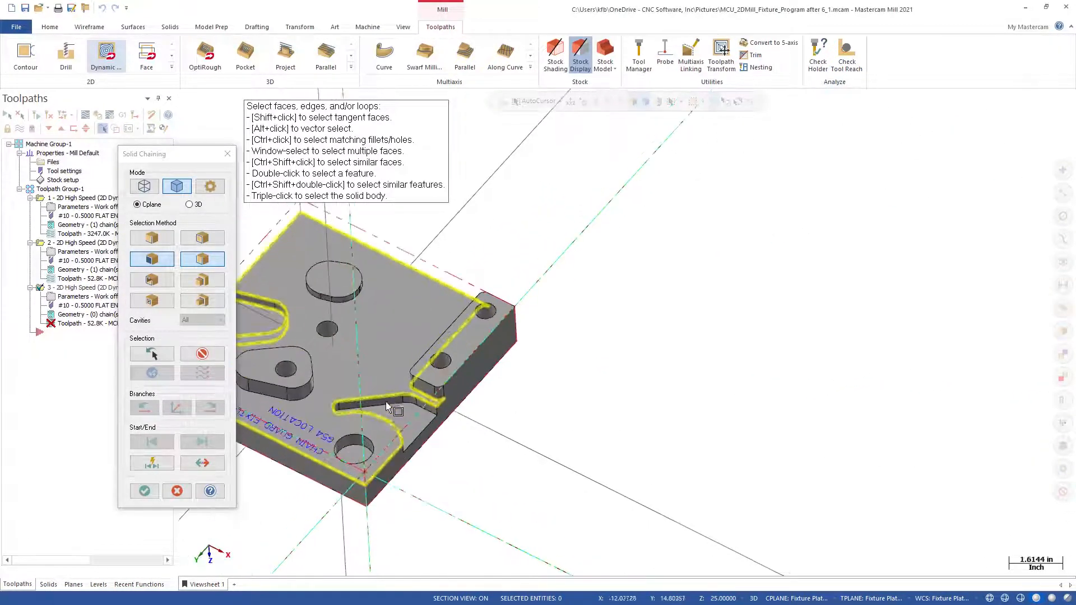
pyautogui.scroll(6, 386, 408)
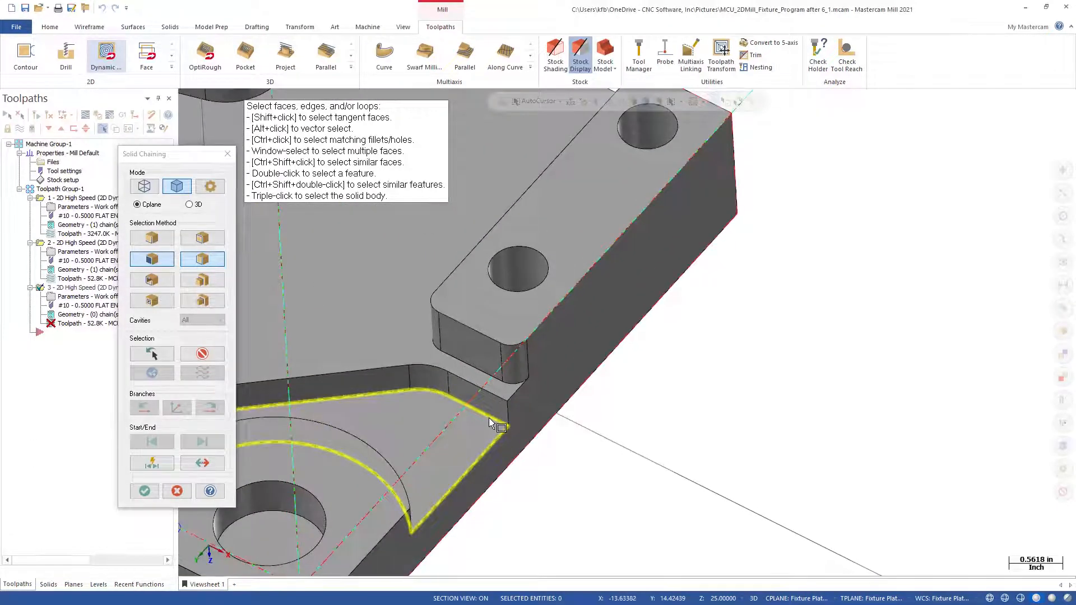
pyautogui.click(490, 423)
pyautogui.moveTo(490, 423); pyautogui.dragTo(252, 443, button='middle')
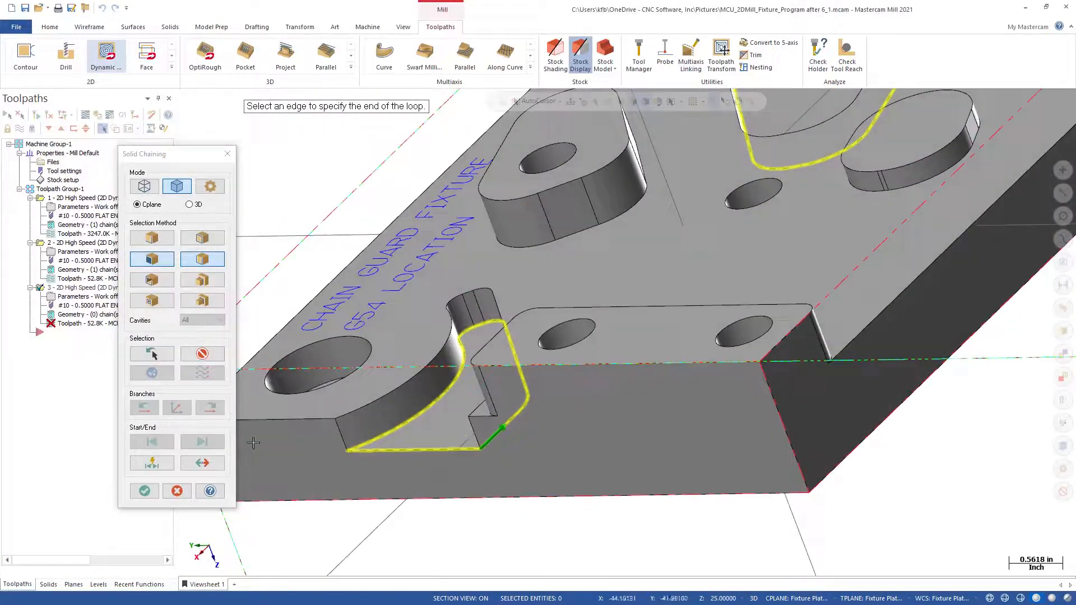
pyautogui.click(390, 428)
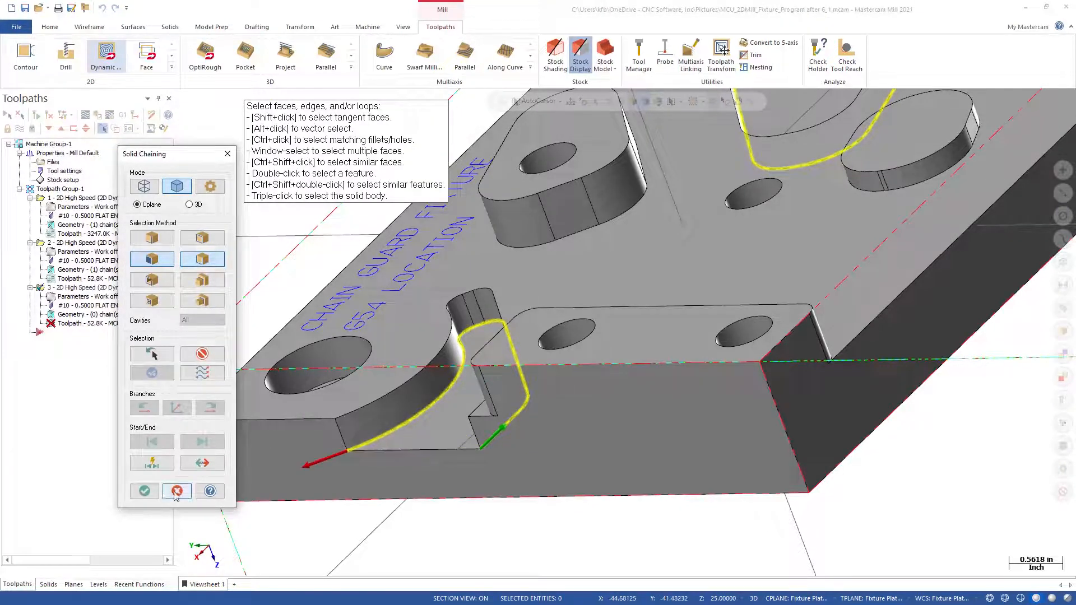
pyautogui.click(144, 491)
pyautogui.rightClick(315, 229)
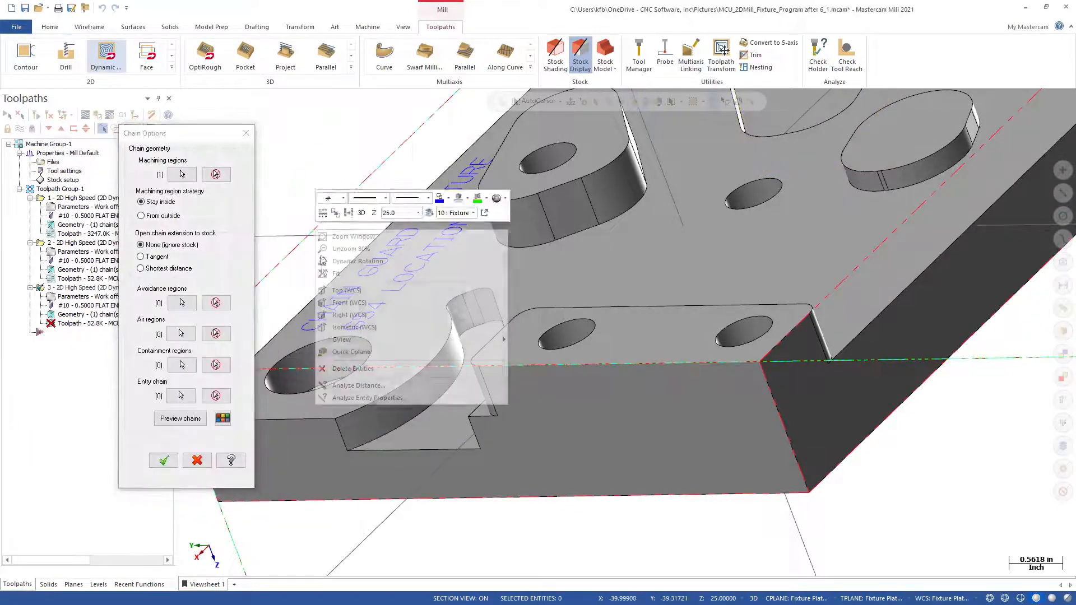
pyautogui.click(354, 327)
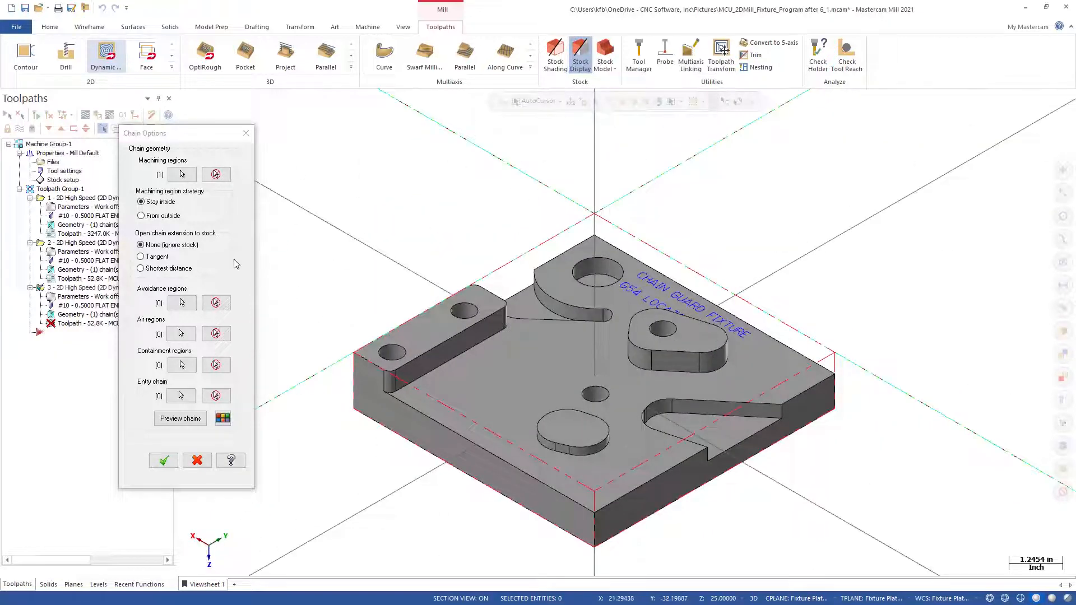
# Step: Set the machining region strategy to From outside, preview the chains of both open pockets, and accept the chain options
pyautogui.click(180, 419)
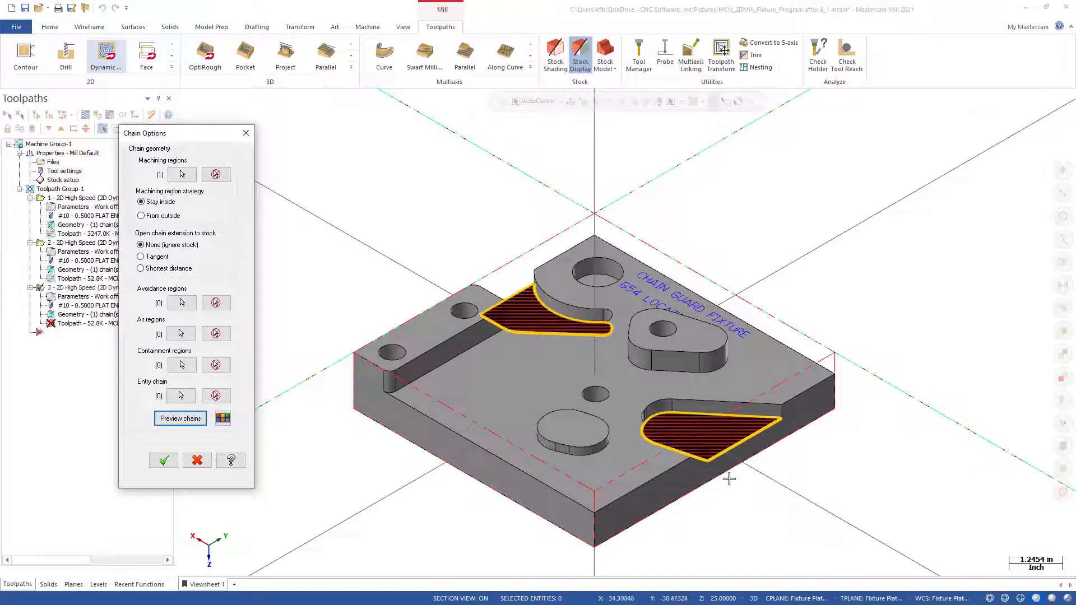
pyautogui.click(142, 217)
pyautogui.click(175, 420)
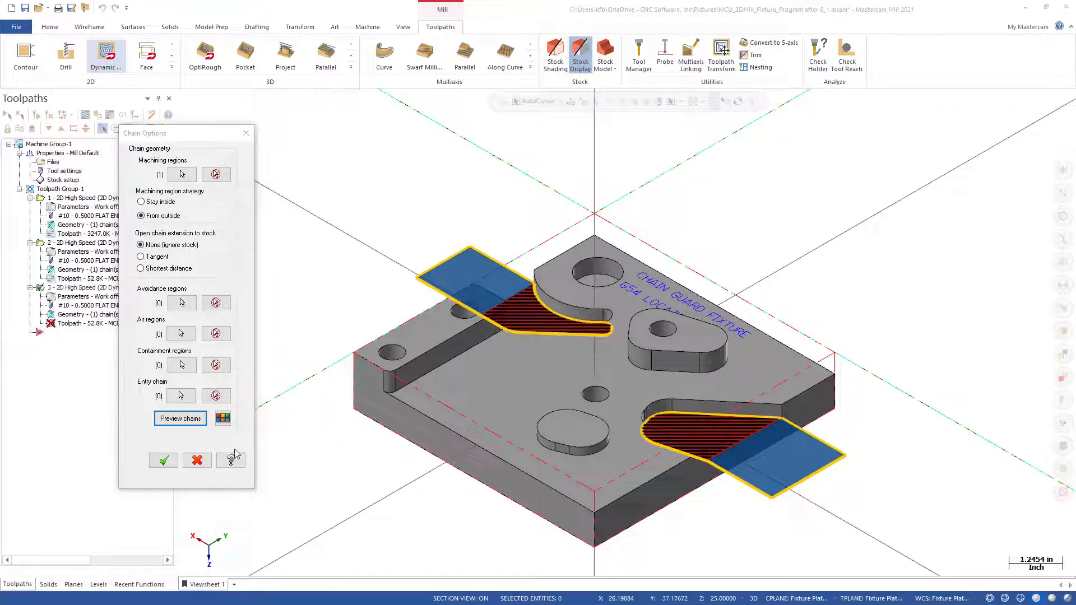
pyautogui.click(168, 460)
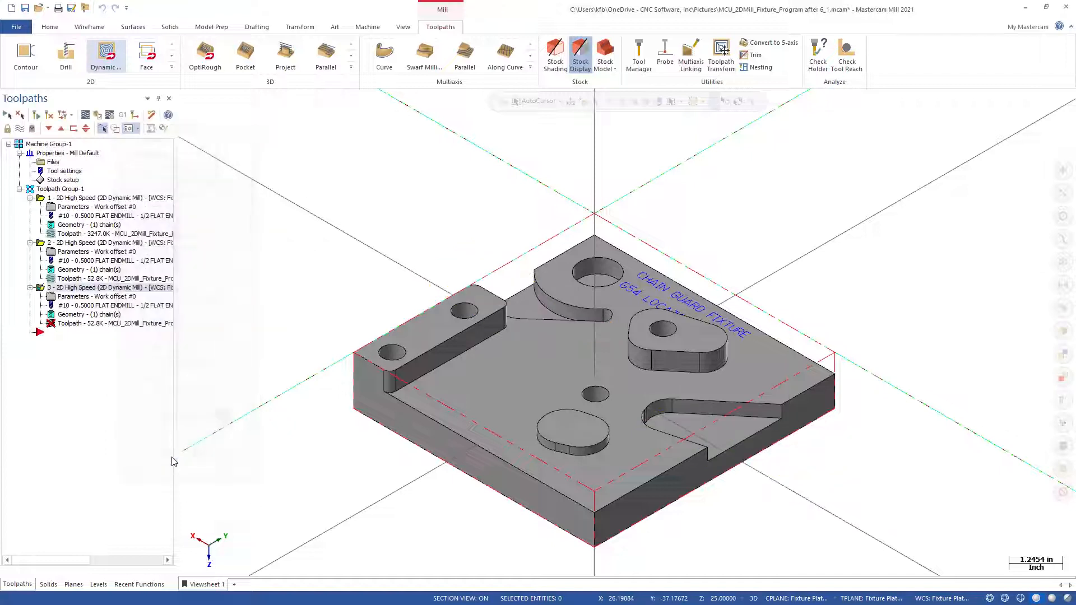
# Step: Pick the copied operation's depth from the floor corner of the open pocket opposite the large hole, and regenerate the toolpath
pyautogui.click(73, 297)
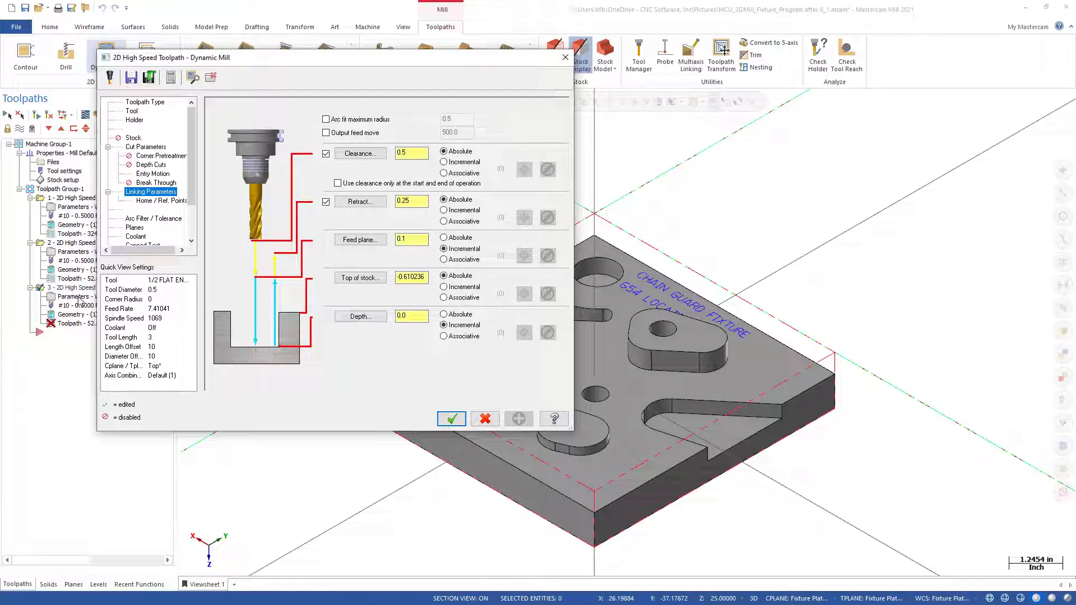
pyautogui.click(360, 316)
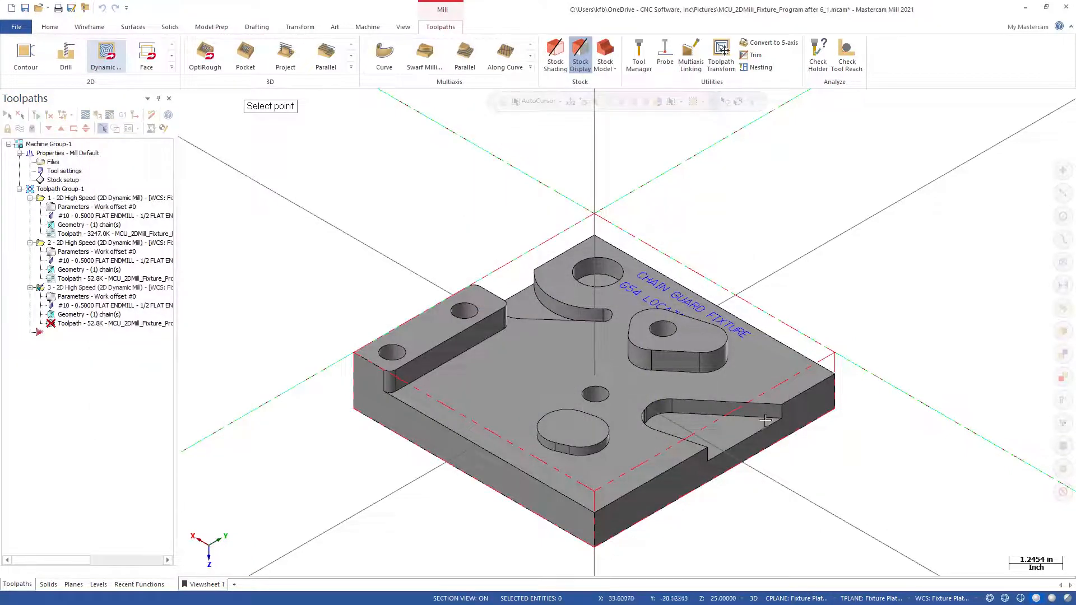
pyautogui.click(783, 423)
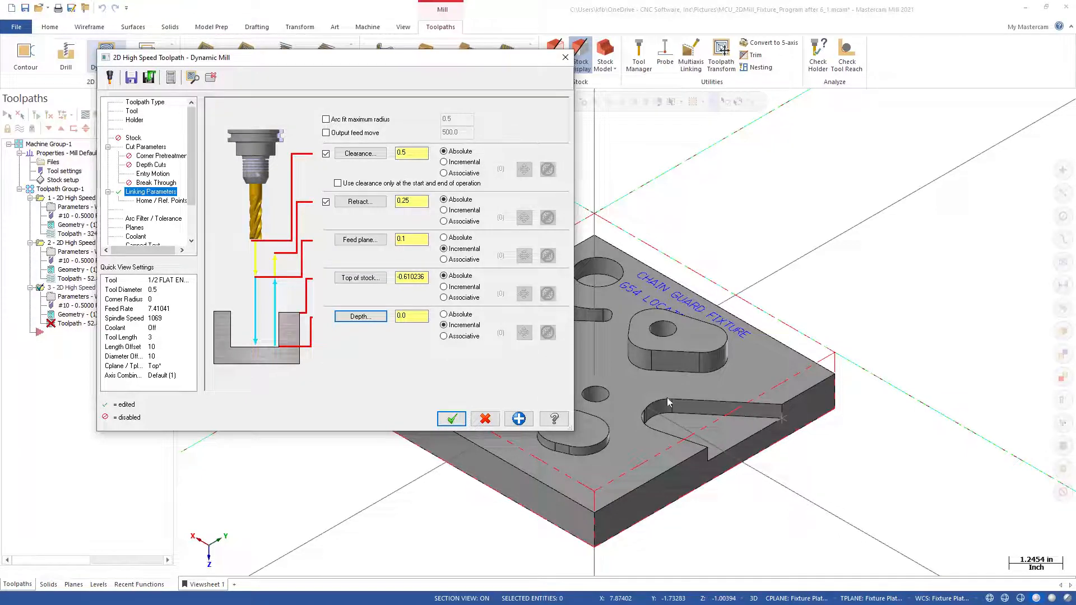
pyautogui.click(451, 420)
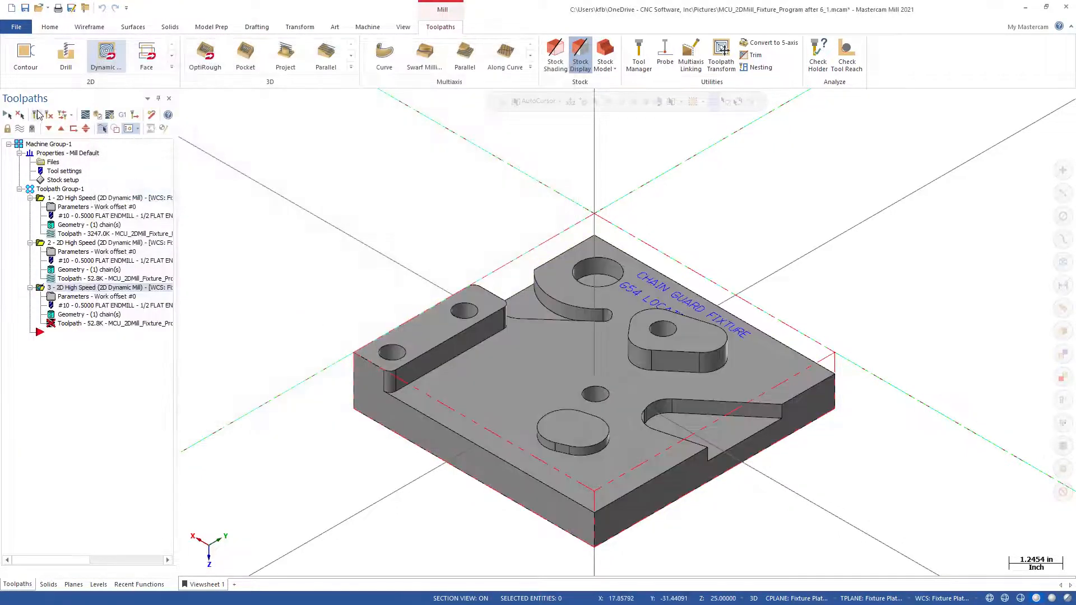
pyautogui.click(36, 115)
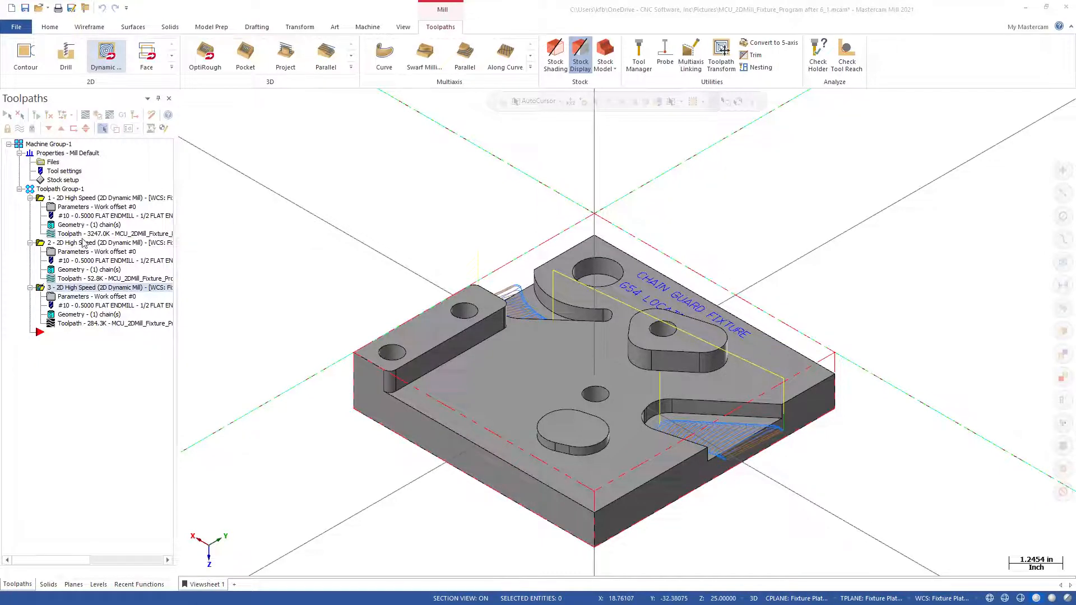
# Step: Change the third operation's comment to "Open Pocket Rough" and accept the parameters
pyautogui.click(105, 296)
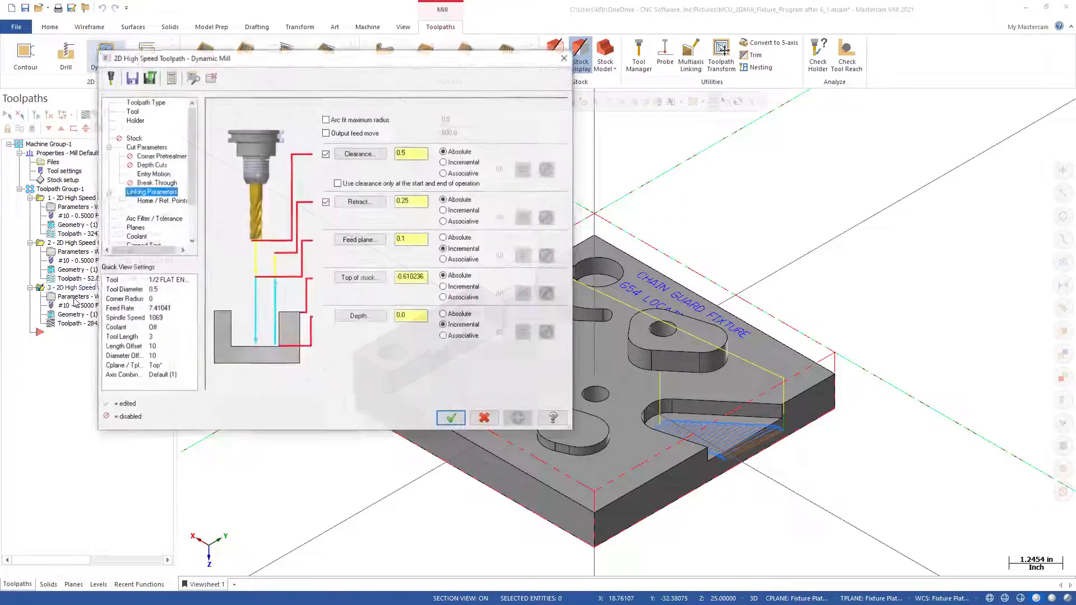
pyautogui.click(132, 110)
pyautogui.moveTo(453, 324); pyautogui.dragTo(290, 316)
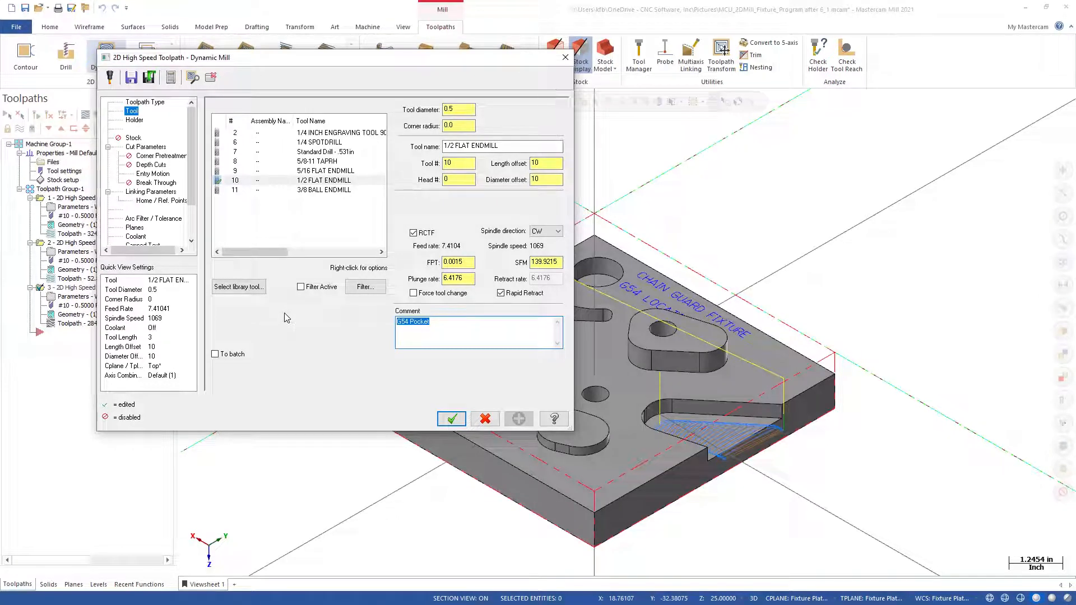
pyautogui.write('Open Pocket Rough')
pyautogui.press('BackSpace')
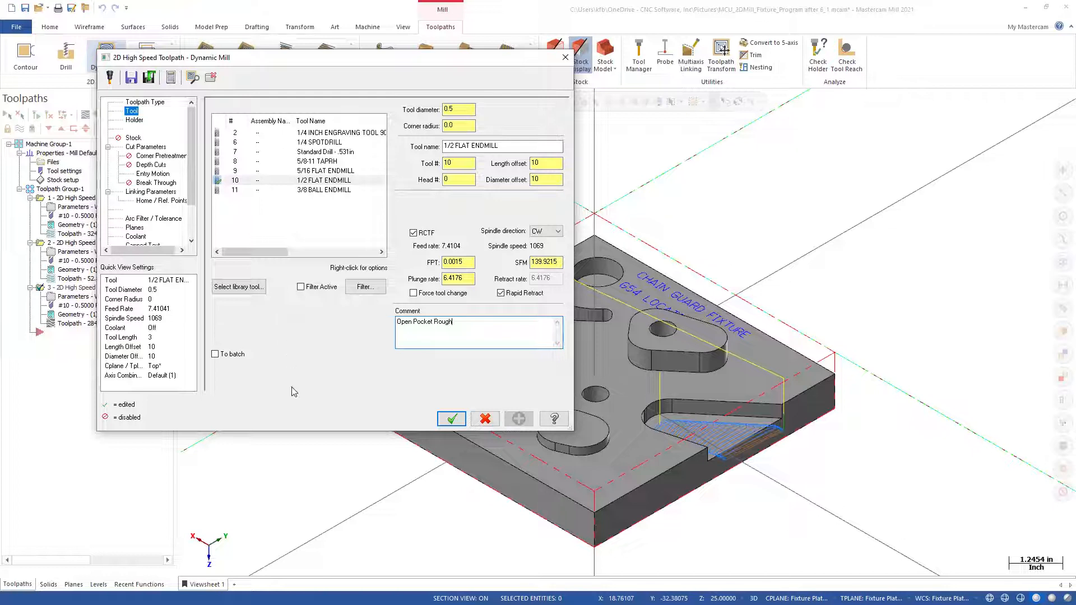
pyautogui.click(451, 419)
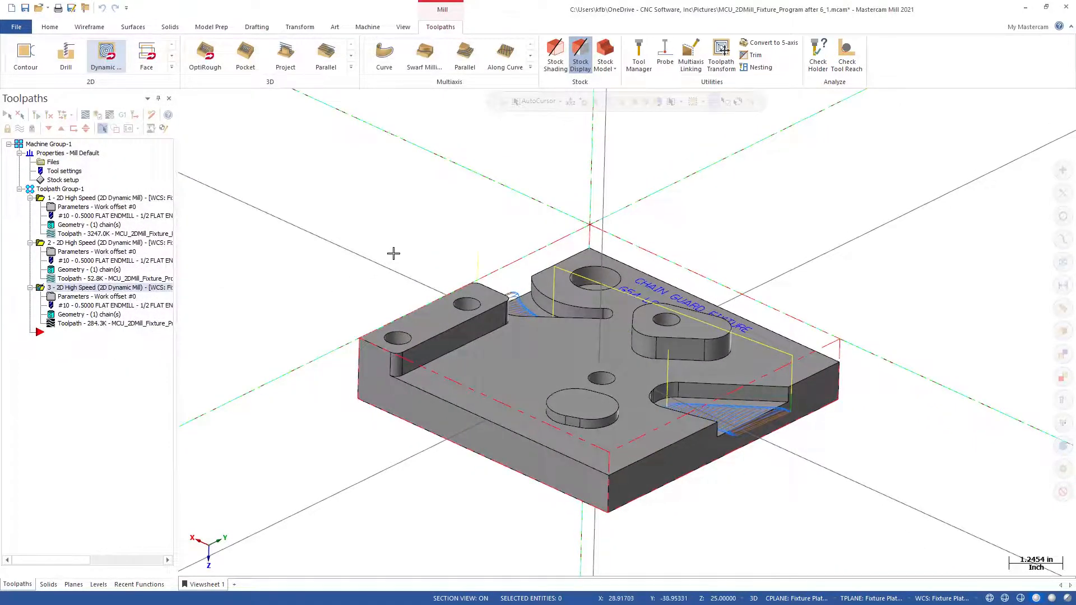
# Step: Examine how far the roughing toolpath reaches into the open pocket's narrow end, check the minimum toolpath radius, and restore the isometric view
pyautogui.moveTo(394, 253); pyautogui.dragTo(423, 325, button='middle')
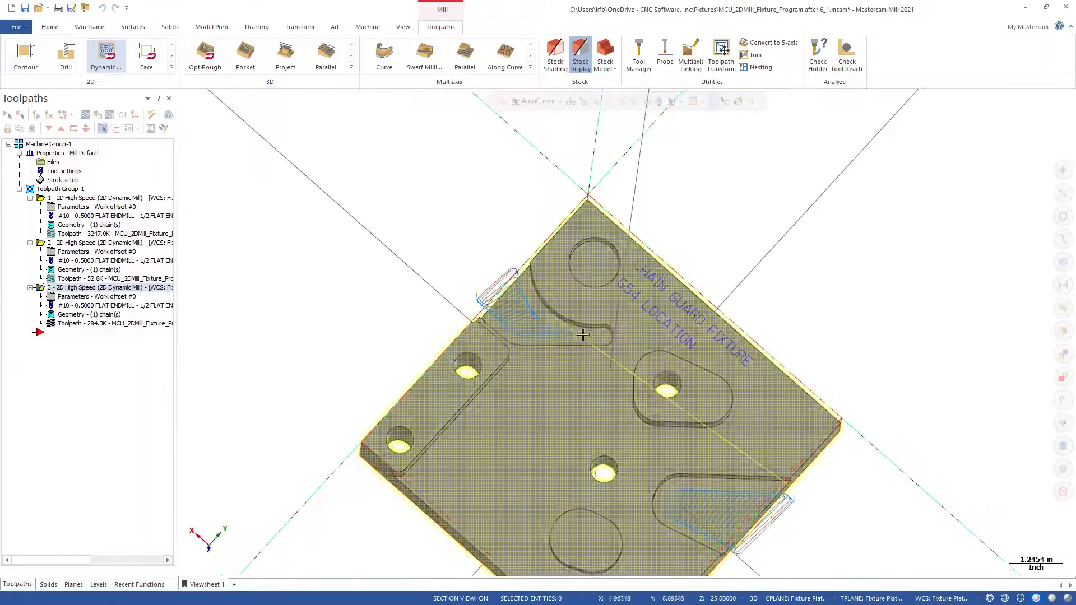
pyautogui.scroll(5, 426, 322)
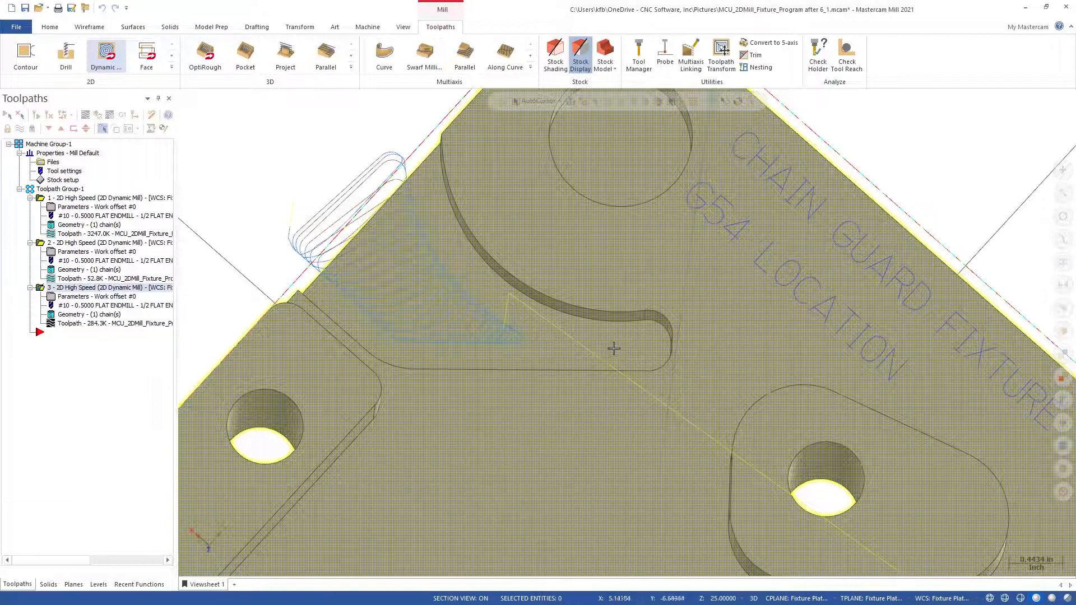
pyautogui.click(63, 305)
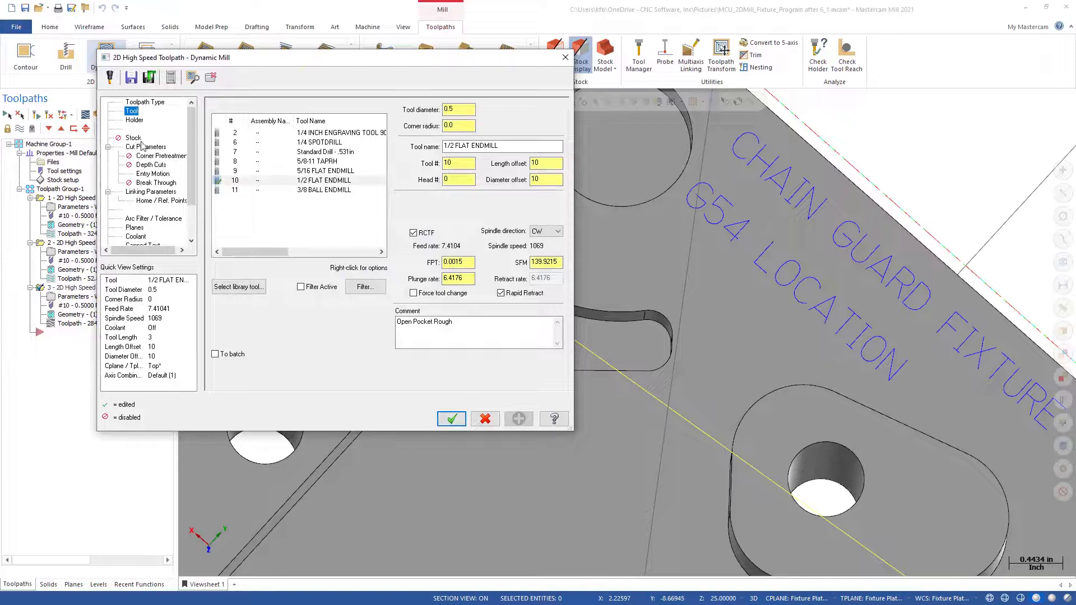
pyautogui.click(144, 146)
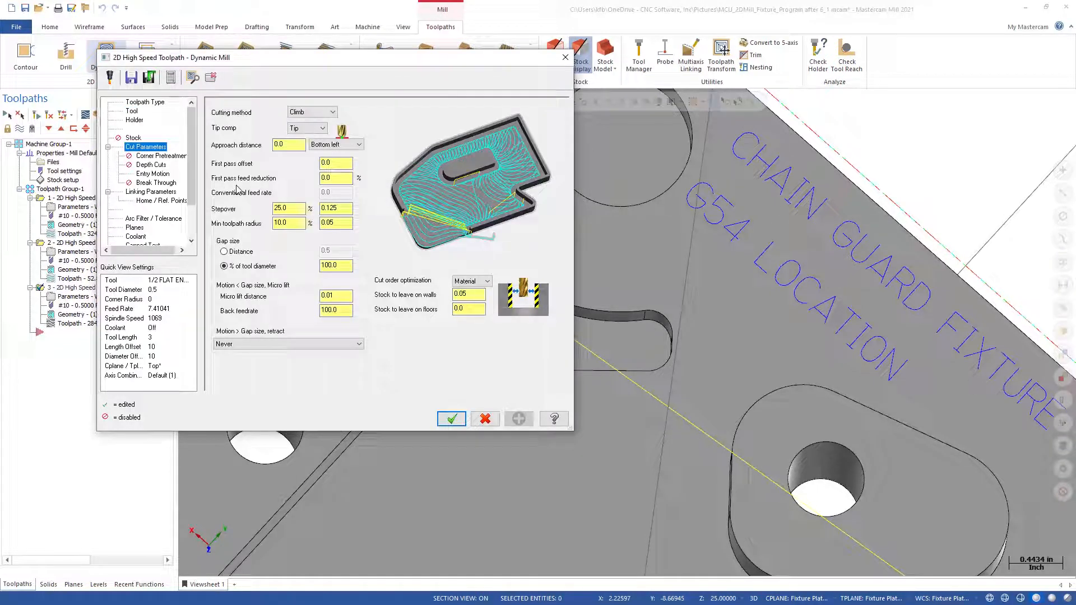
pyautogui.moveTo(290, 223); pyautogui.dragTo(267, 224)
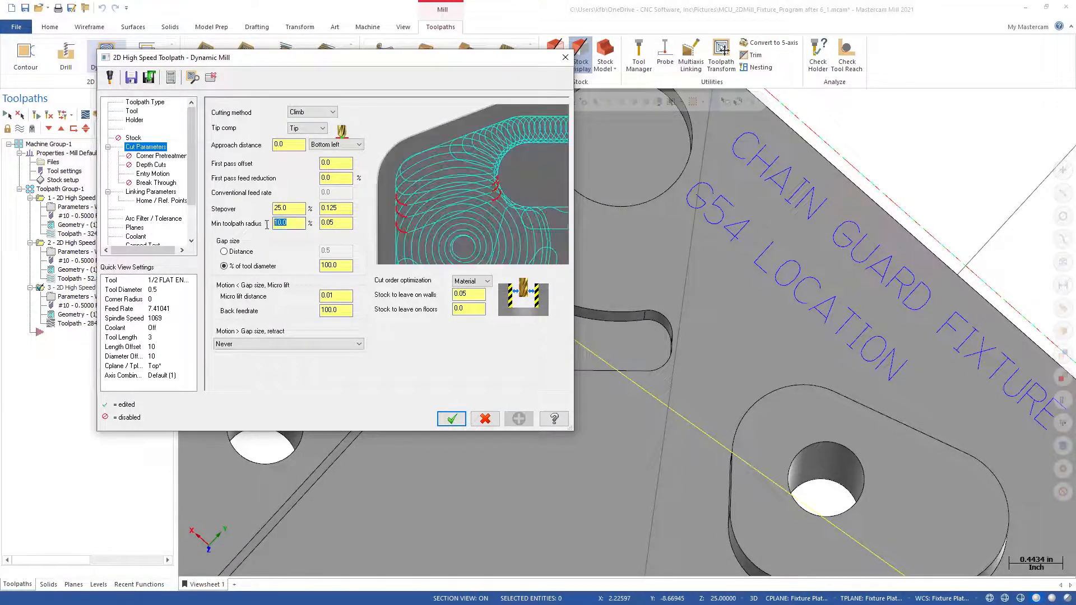
pyautogui.moveTo(342, 224); pyautogui.dragTo(311, 232)
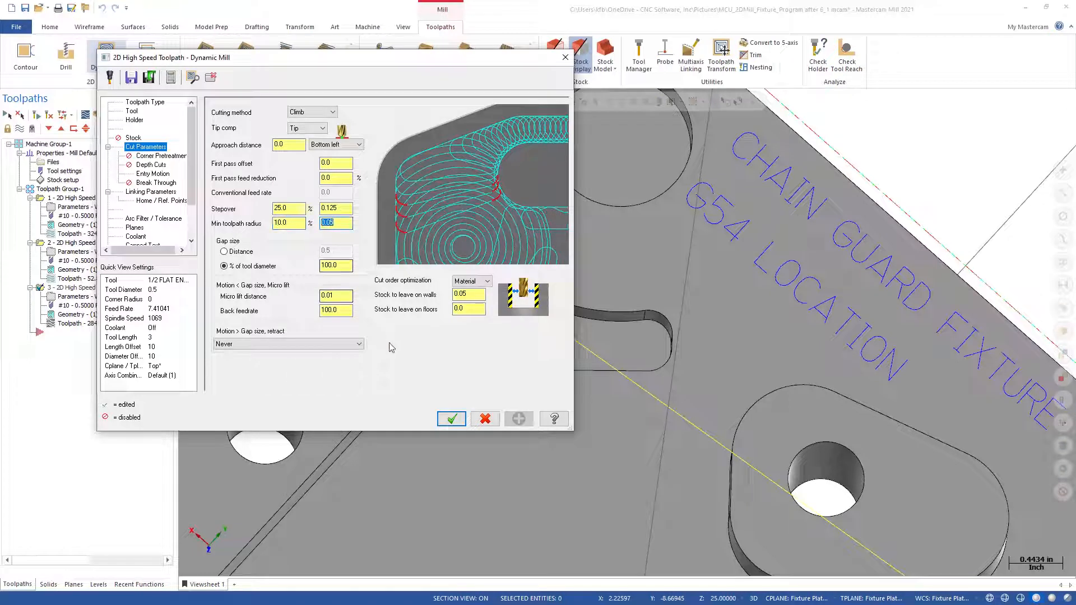
pyautogui.click(451, 418)
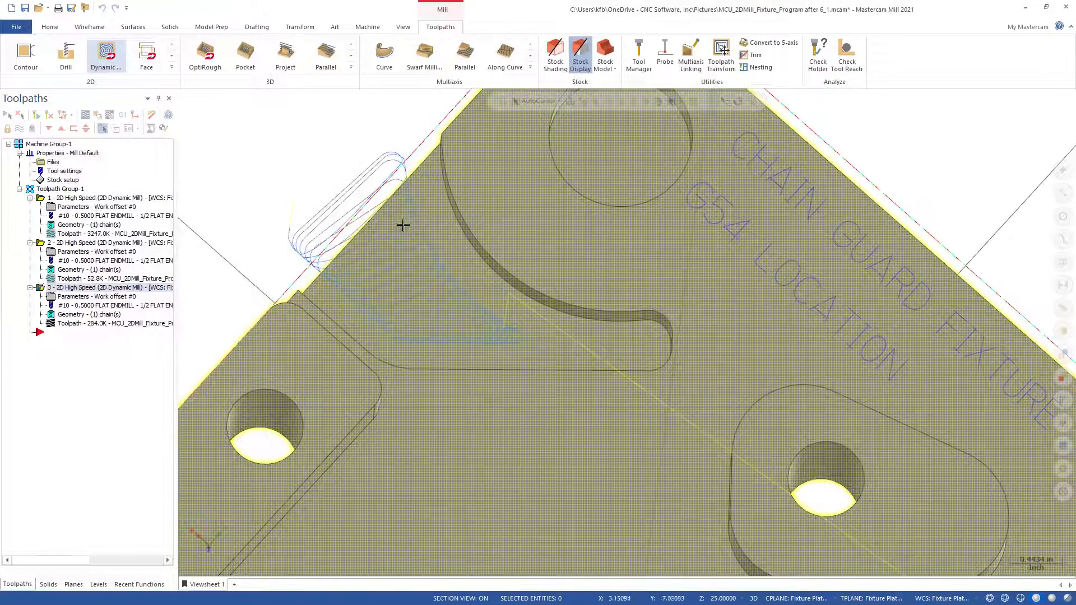
pyautogui.scroll(-3, 538, 359)
pyautogui.scroll(-3, 538, 360)
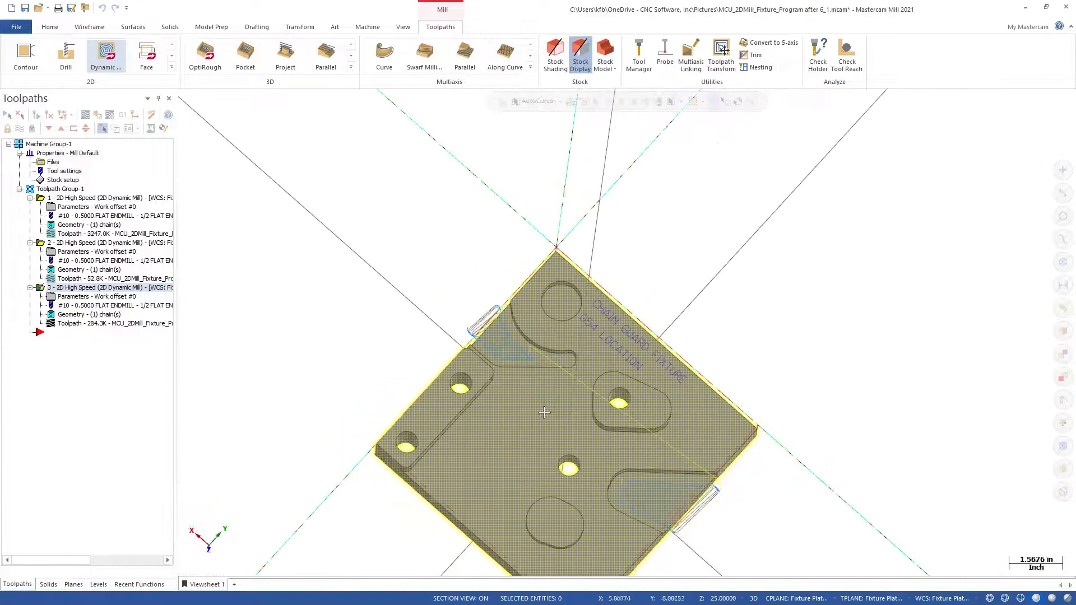
pyautogui.rightClick(459, 293)
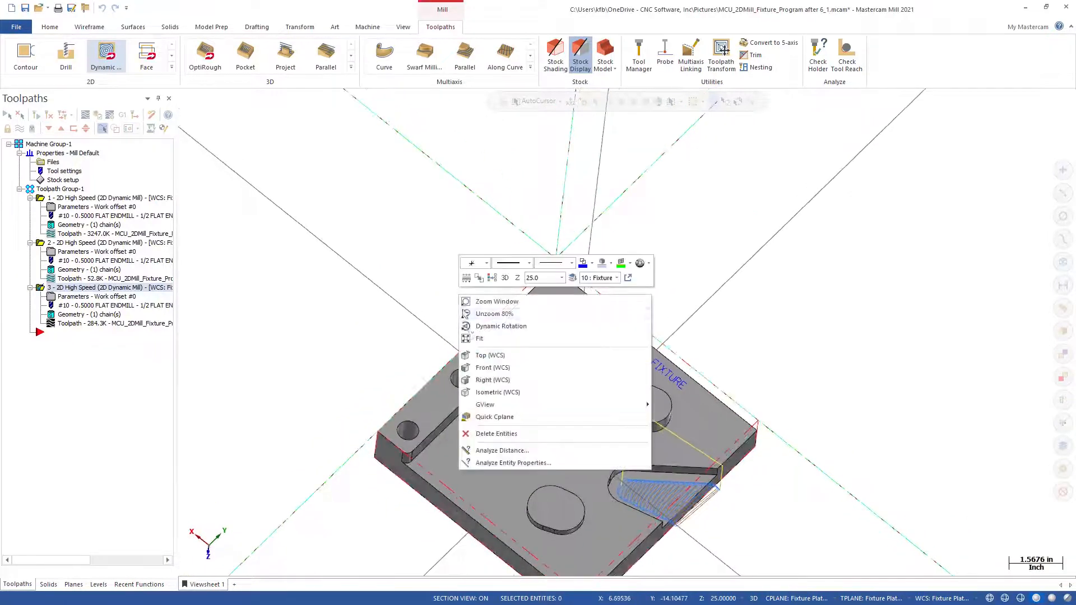
pyautogui.click(484, 392)
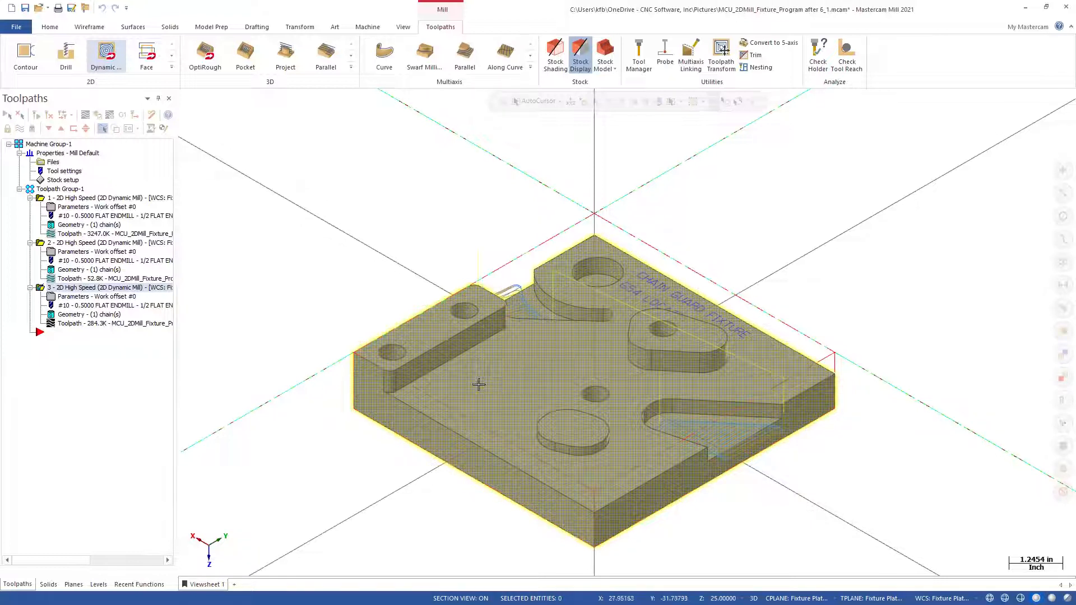
# Step: Copy the Open Pocket Rough operation after itself, and move the insert arrow beneath the copy
pyautogui.moveTo(73, 291); pyautogui.dragTo(67, 331, button='right')
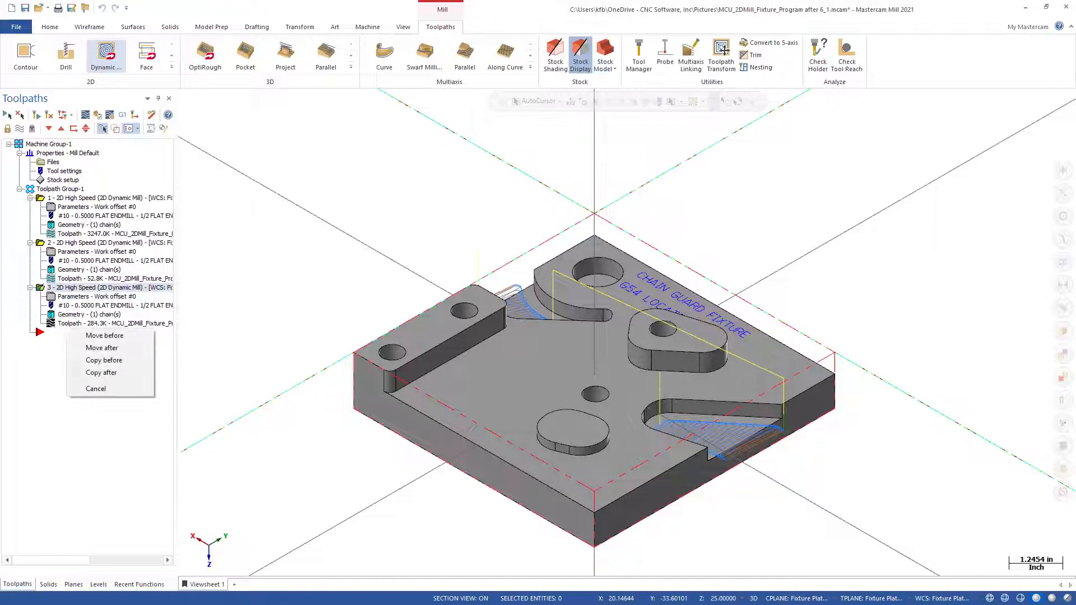
pyautogui.click(101, 373)
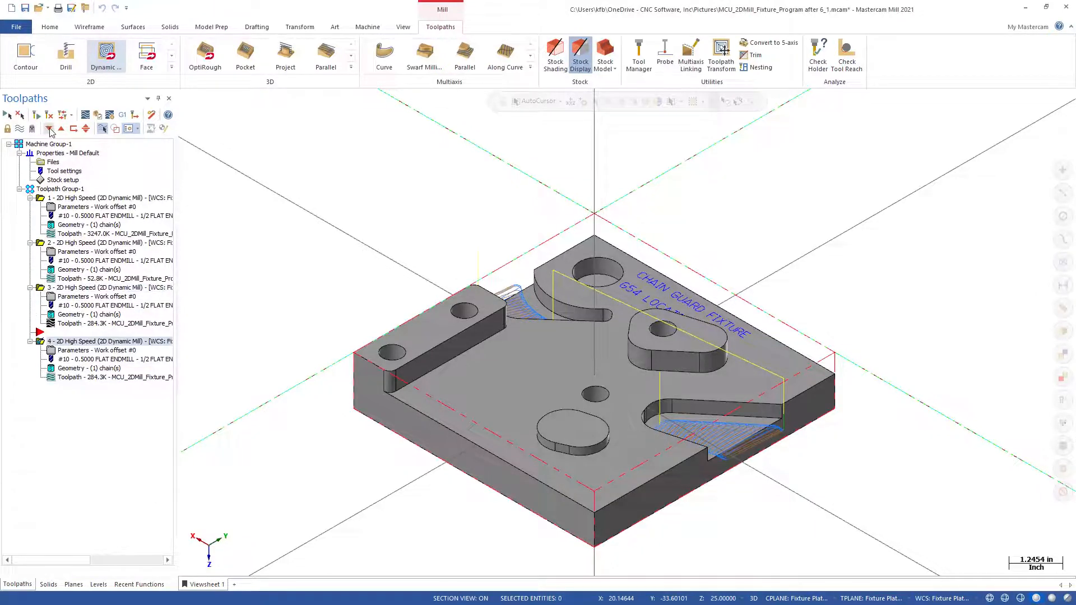
pyautogui.click(48, 128)
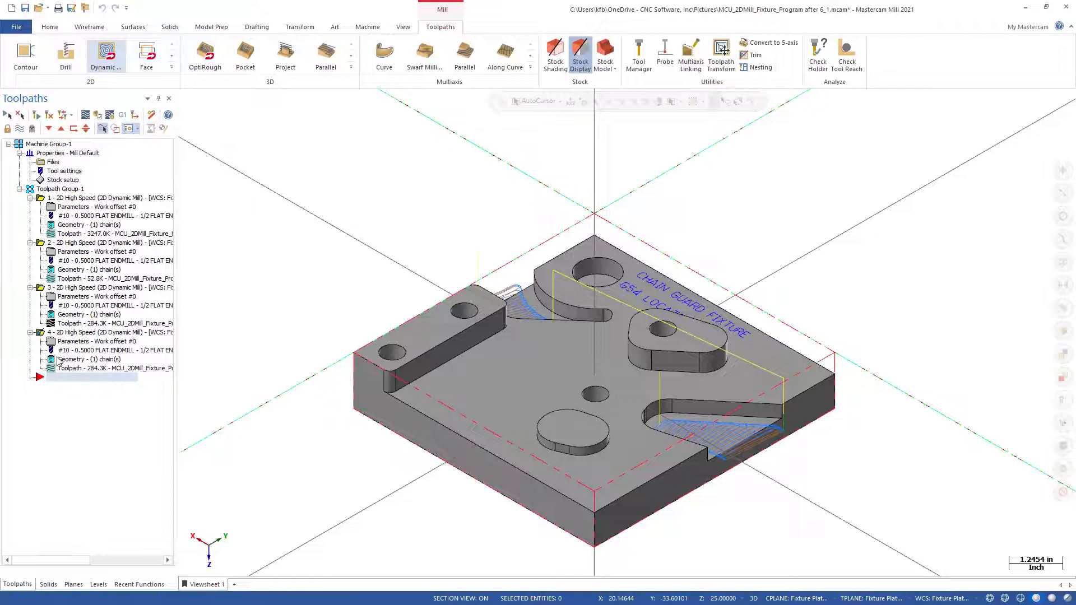
# Step: Switch the fourth operation to the 5/16 flat endmill, tool 9, and change its comment to "Open Pocket Finish"
pyautogui.click(73, 342)
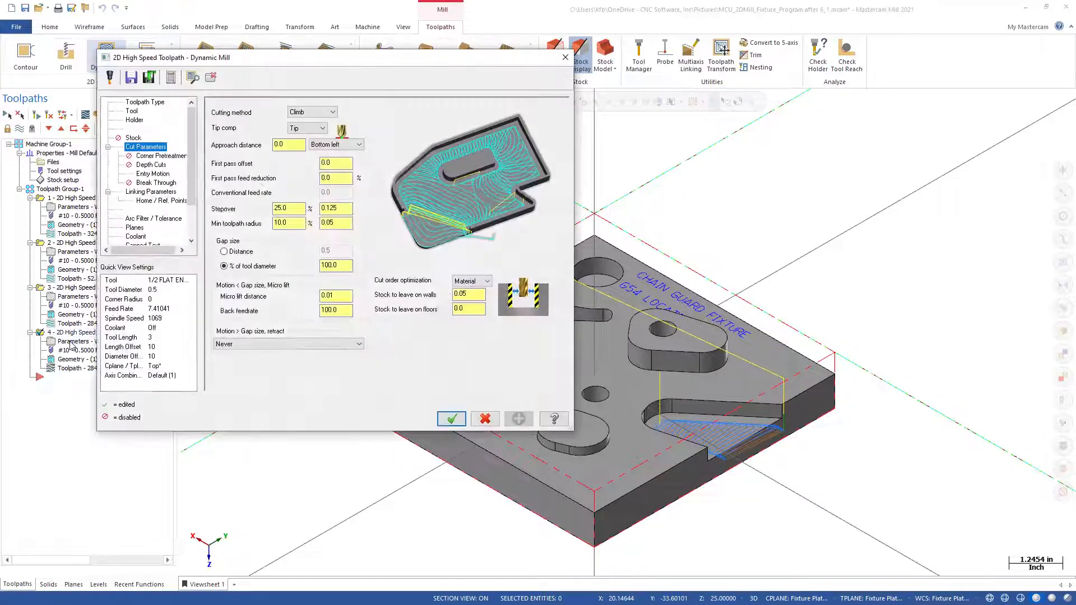
pyautogui.click(133, 112)
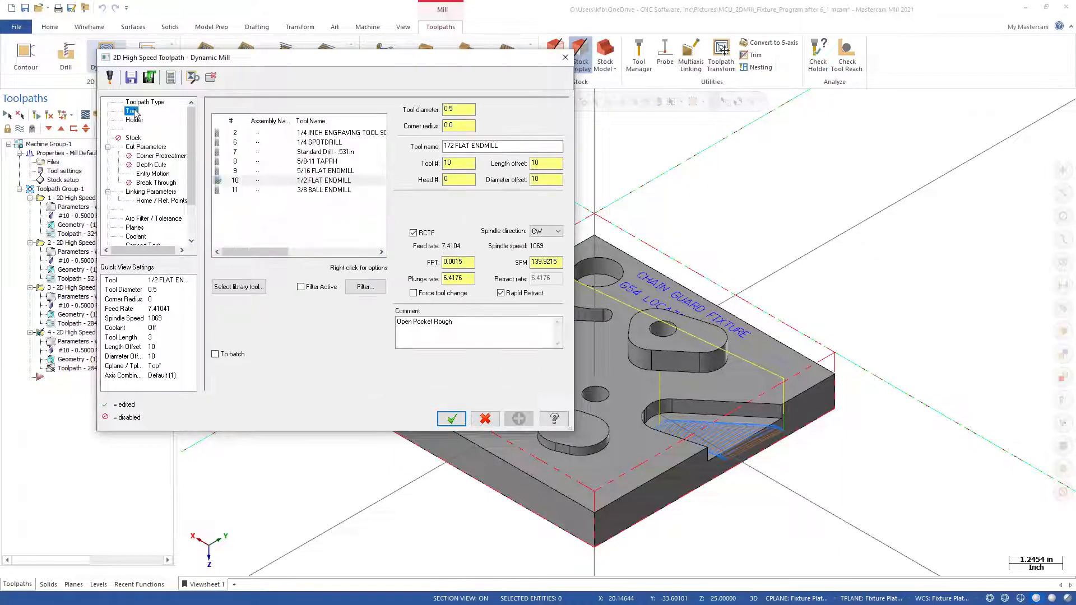
pyautogui.click(300, 171)
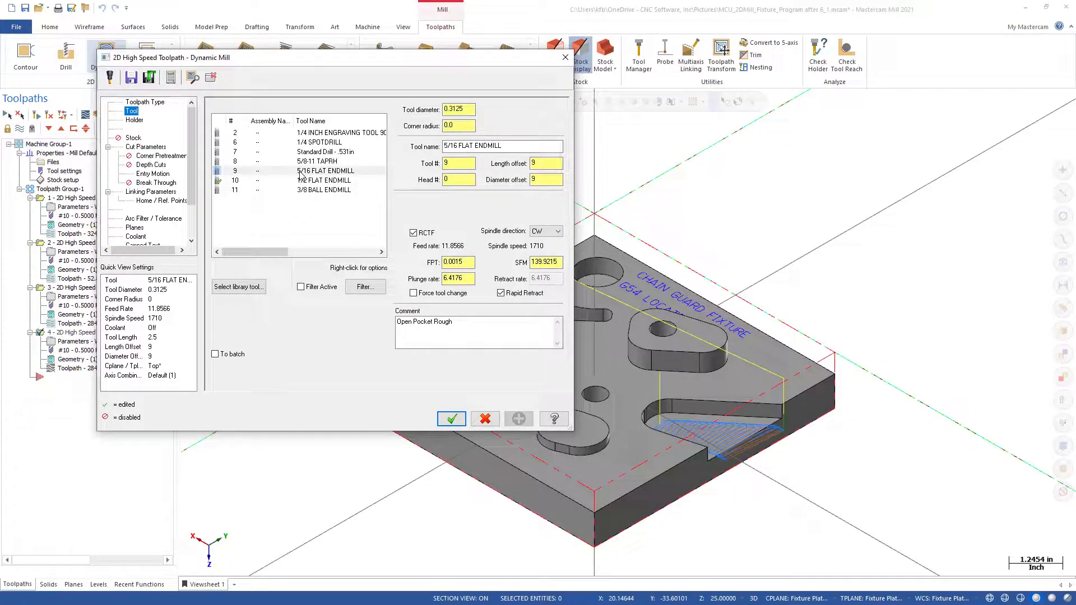
pyautogui.doubleClick(442, 323)
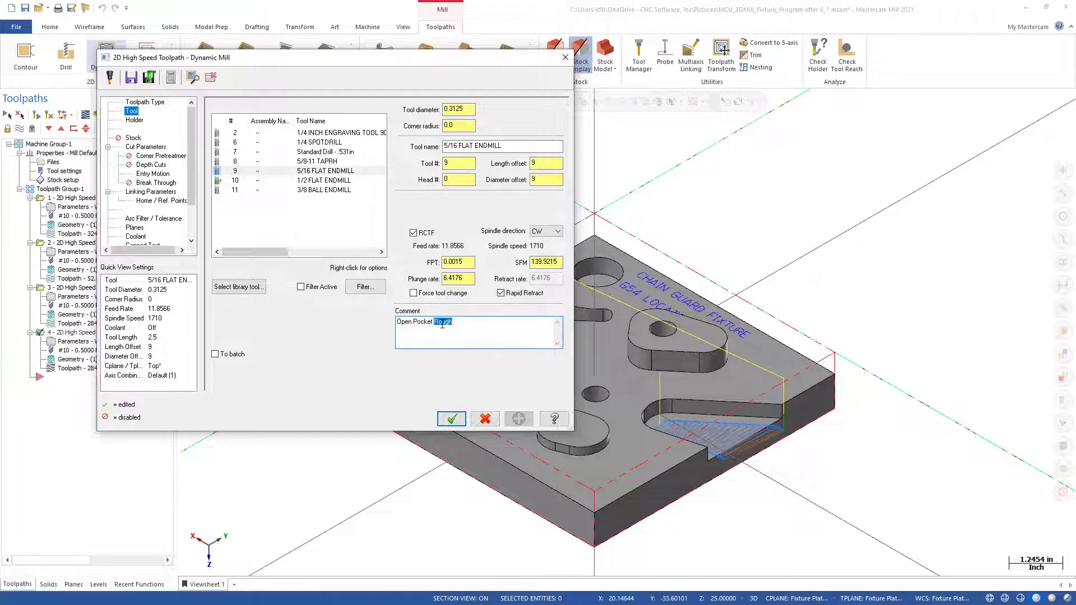
pyautogui.write('Finis')
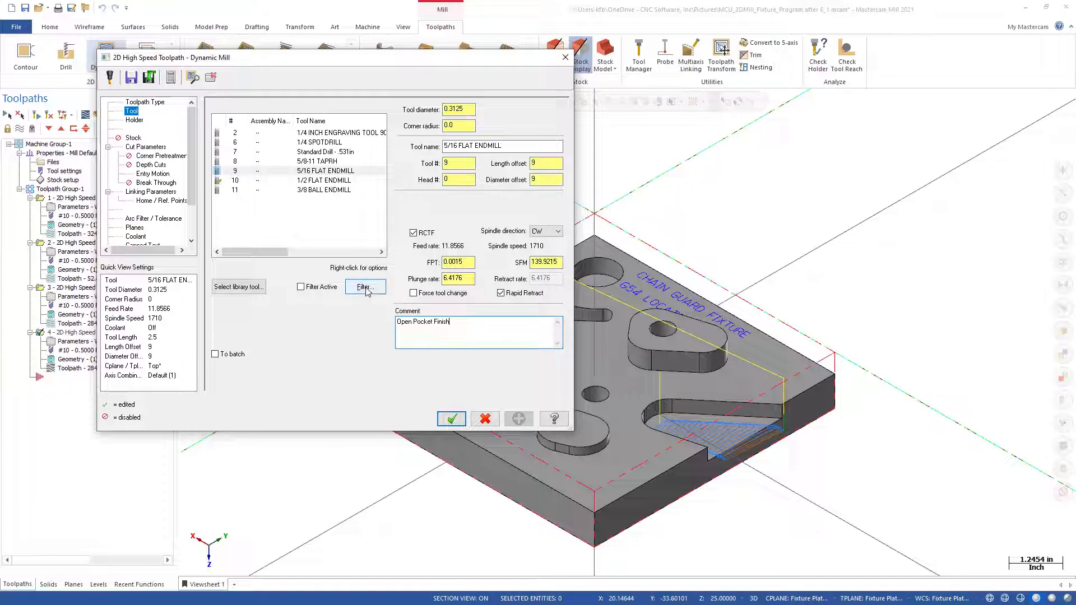
# Step: Set the finish operation's stock to leave on walls to 0.0
pyautogui.click(142, 148)
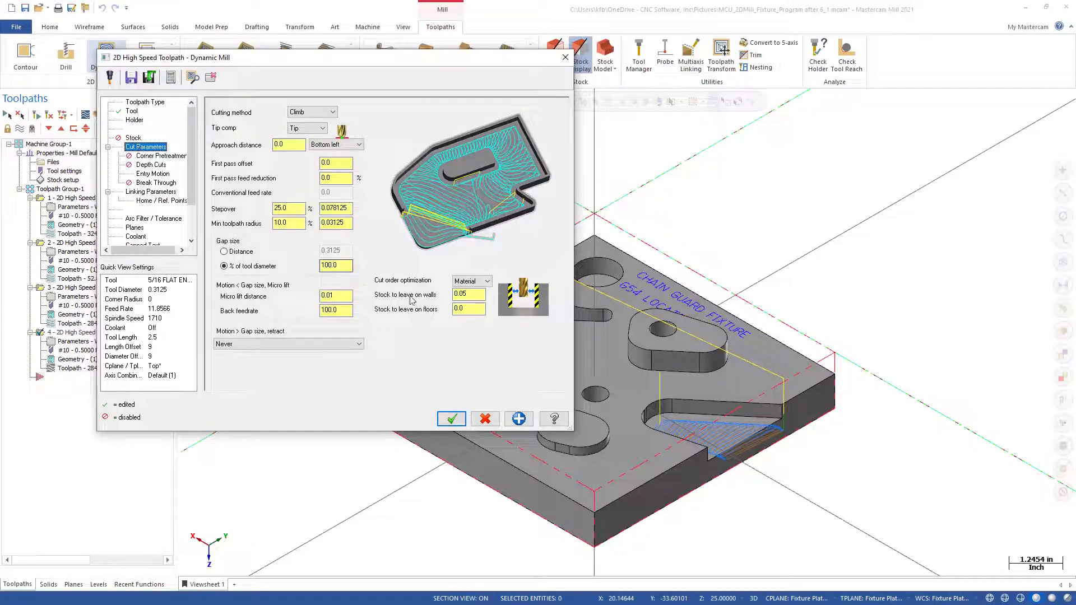
pyautogui.doubleClick(465, 294)
pyautogui.press('Tab')
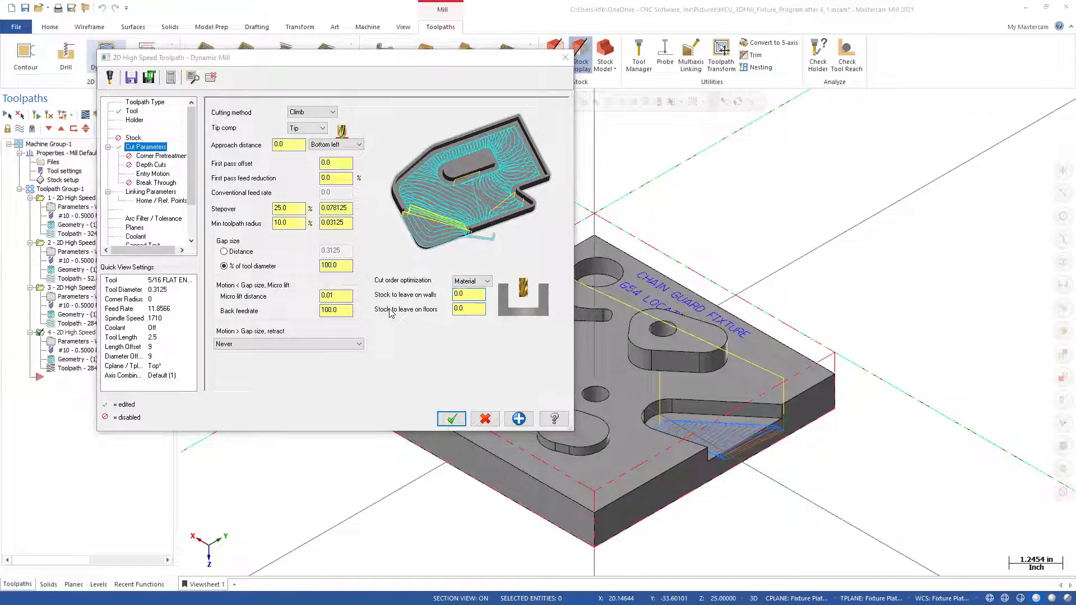
# Step: Enable rest material for the finish operation, computing the remaining stock from one other operation, operation 3, and regenerate its toolpath
pyautogui.click(134, 138)
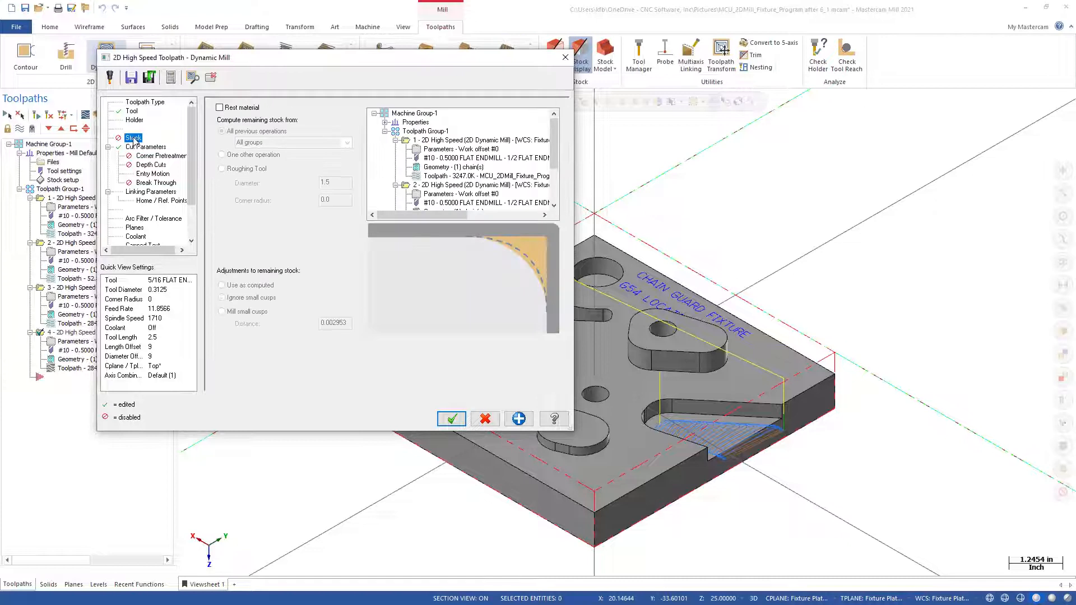
pyautogui.click(220, 108)
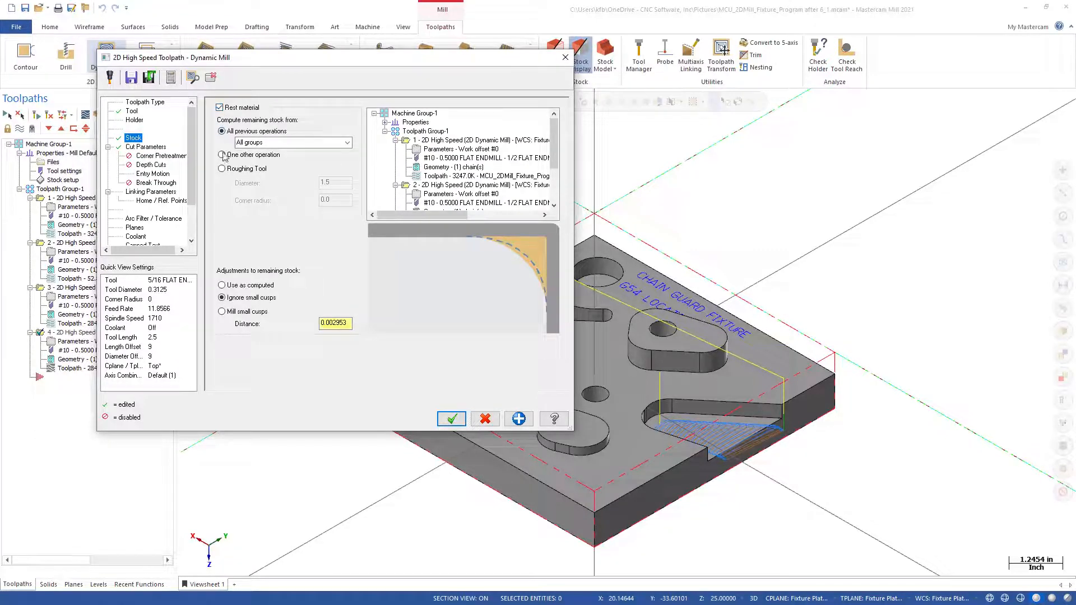
pyautogui.click(222, 155)
pyautogui.scroll(-2, 514, 164)
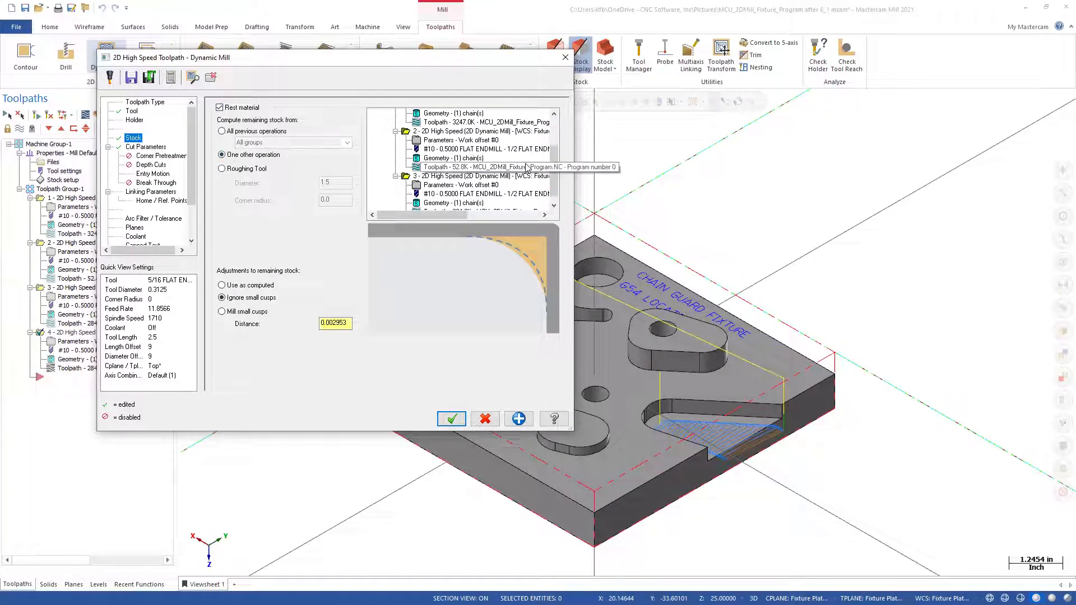
pyautogui.click(426, 176)
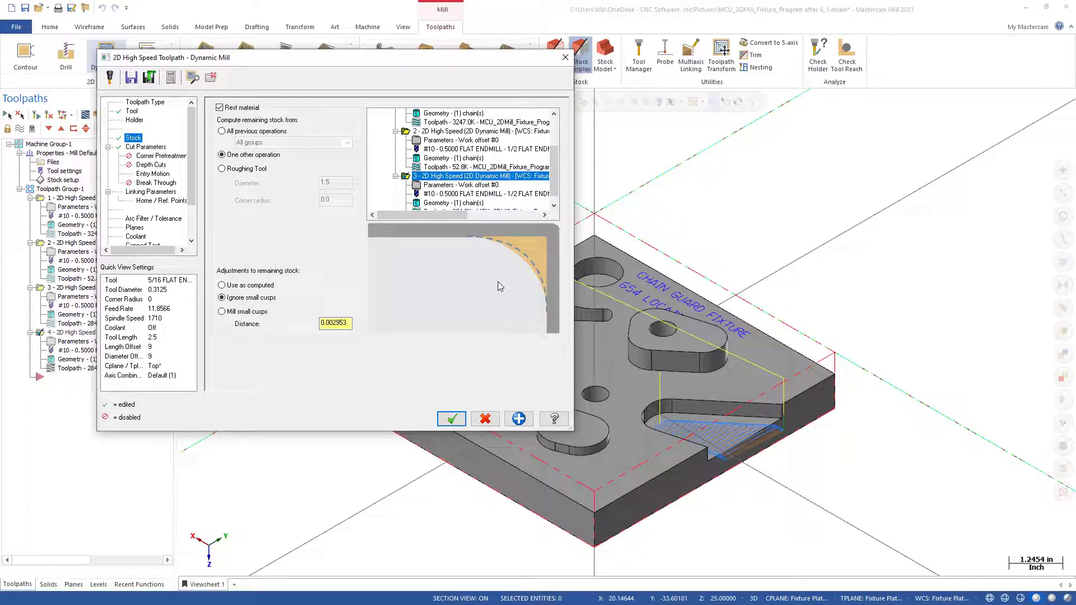
pyautogui.click(451, 419)
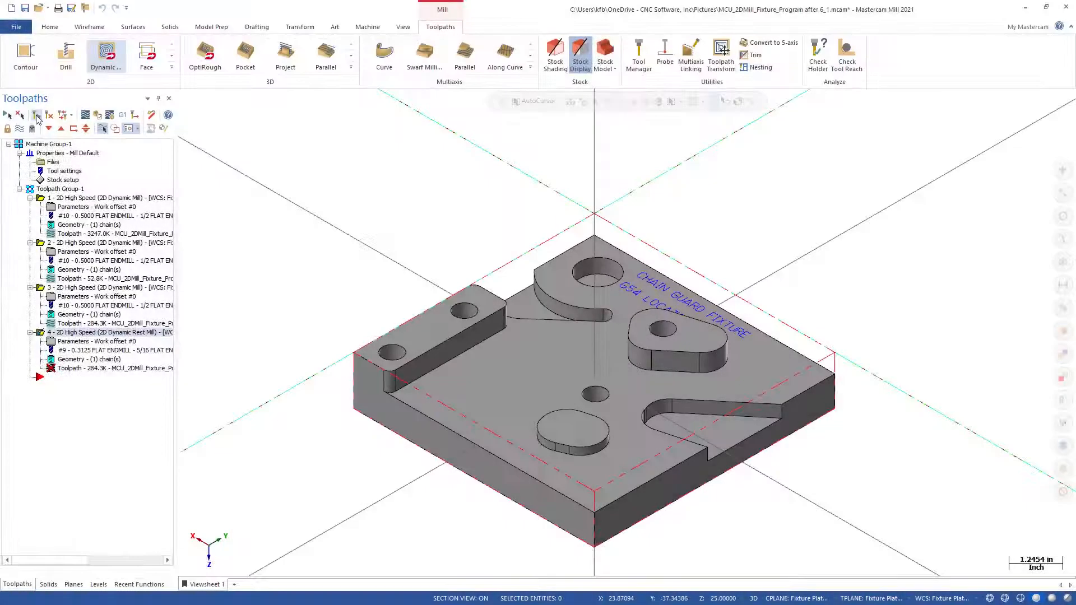
pyautogui.click(35, 117)
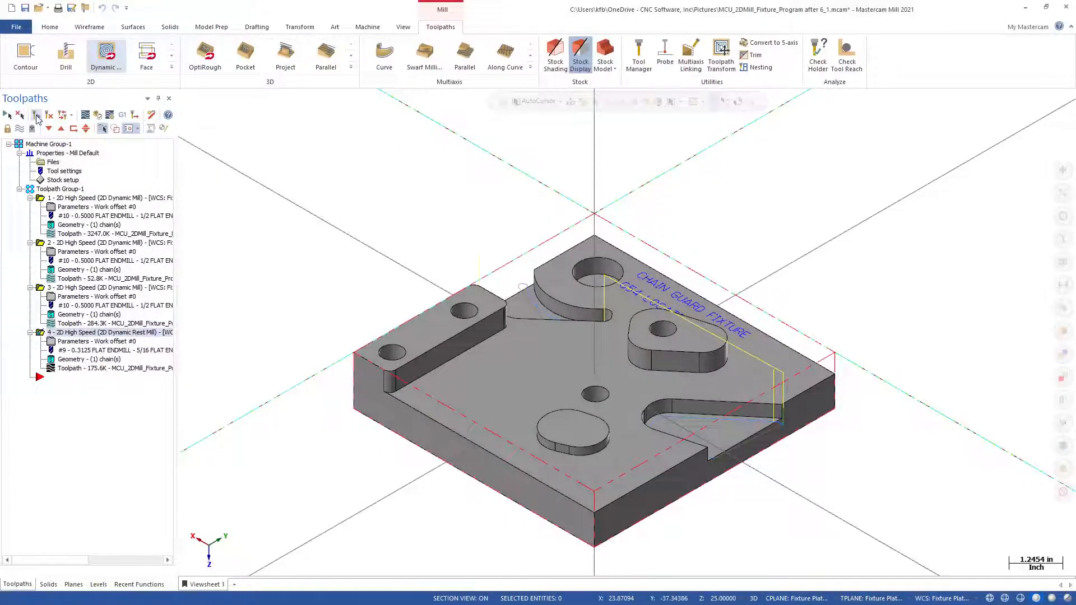
# Step: Examine the rest-material finish toolpath in the open pocket's narrow end, and compare it with operation 3's roughing toolpath in the isometric view
pyautogui.moveTo(345, 295); pyautogui.dragTo(620, 348, button='middle')
pyautogui.scroll(5, 631, 403)
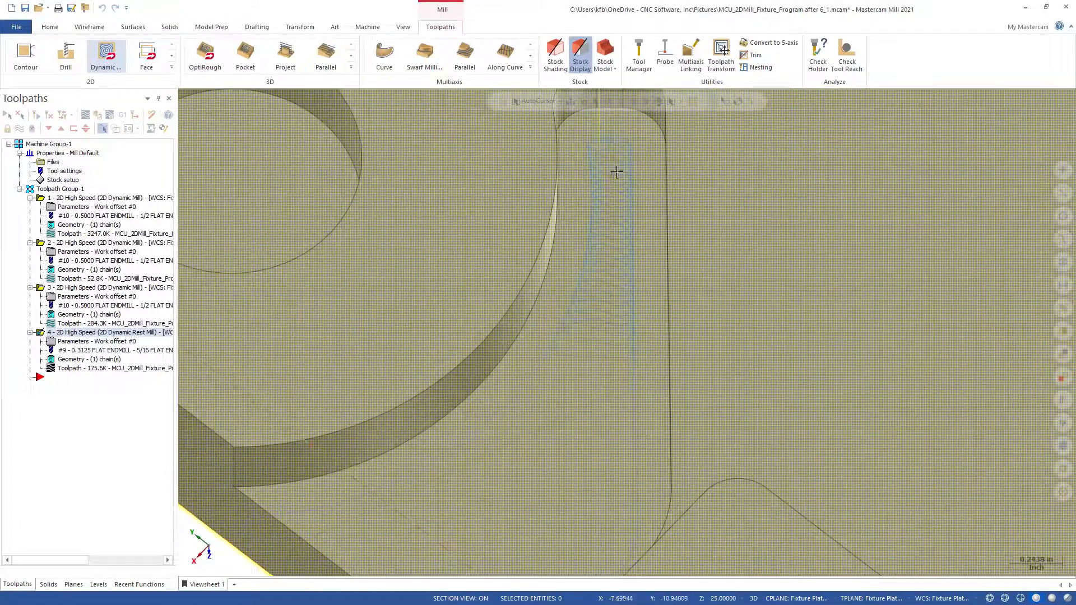
pyautogui.moveTo(617, 300); pyautogui.dragTo(631, 268, button='middle')
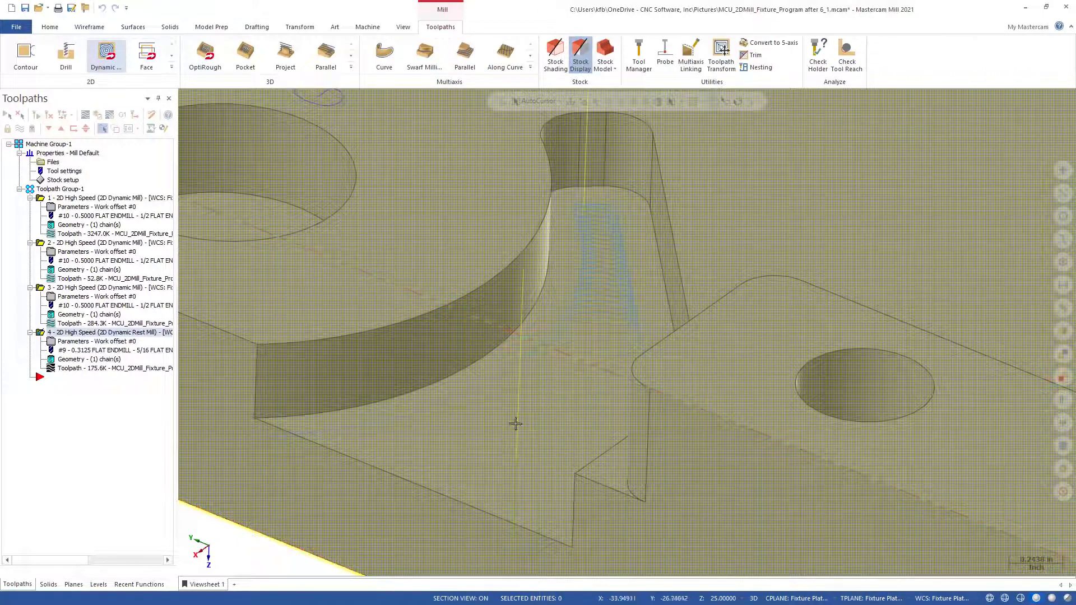
pyautogui.rightClick(567, 374)
pyautogui.click(601, 475)
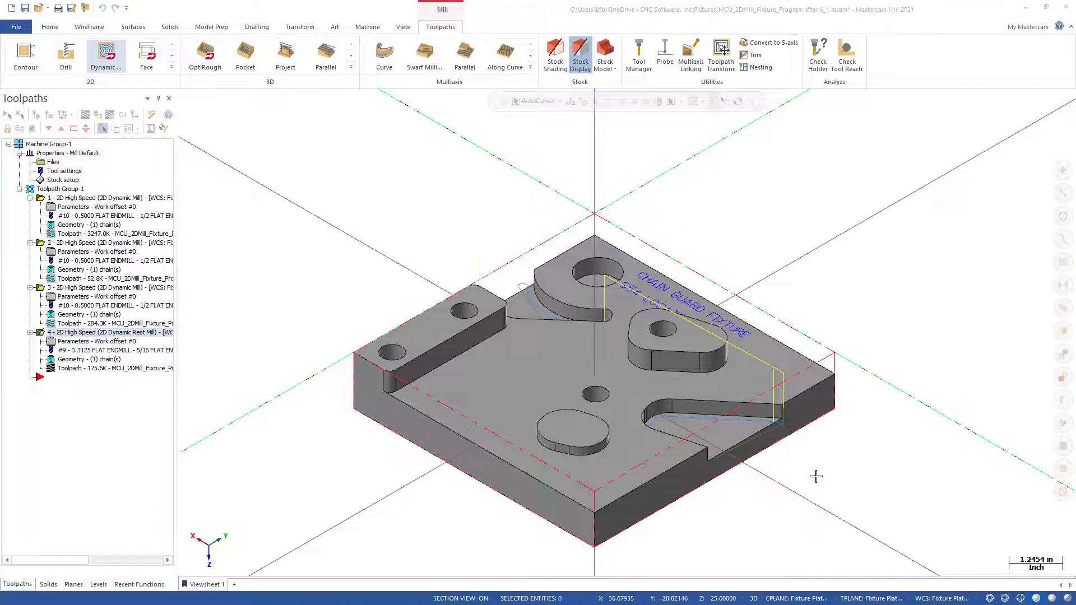
pyautogui.click(87, 289)
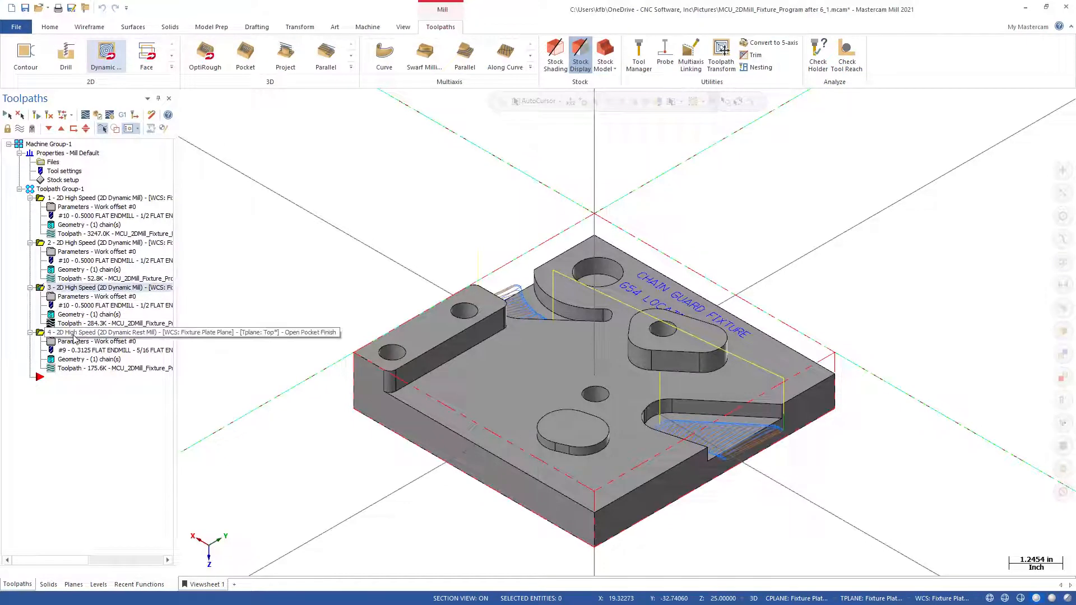